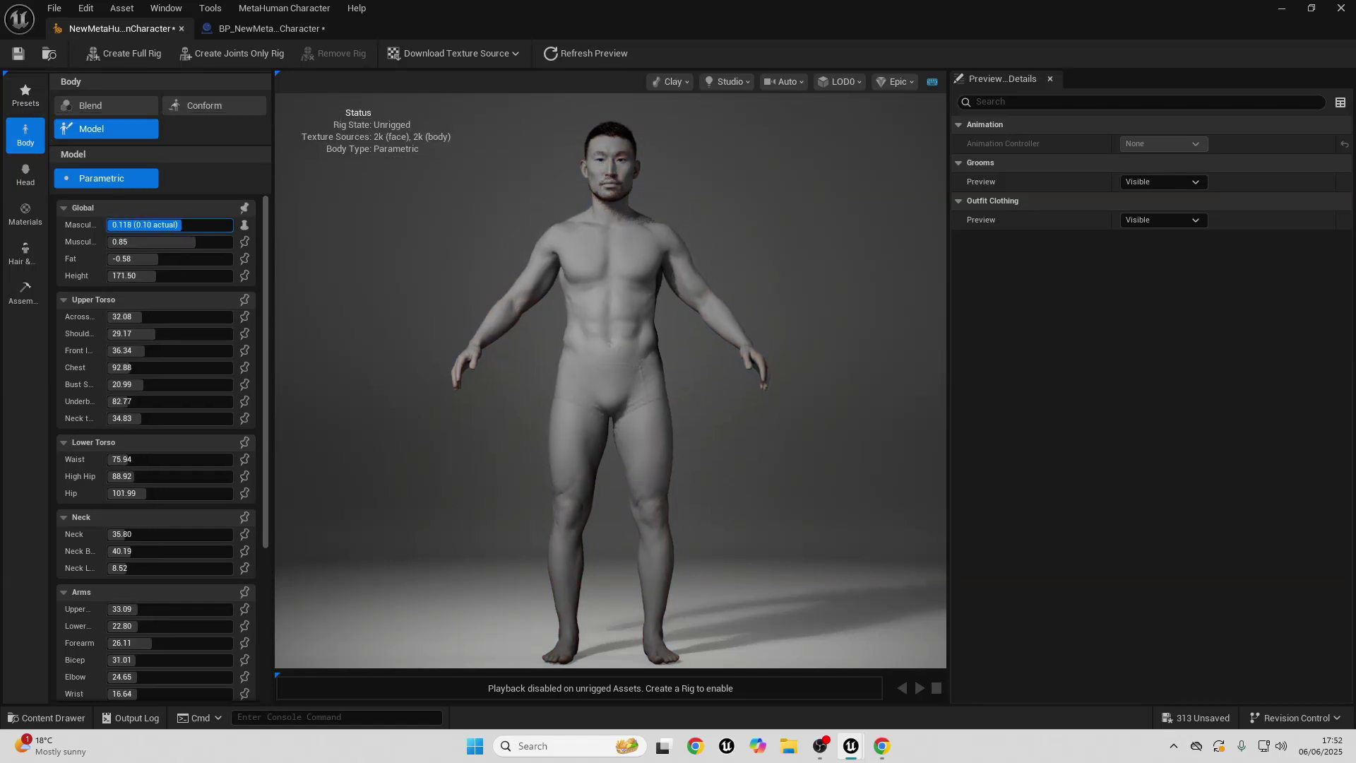
Step: Set the character's global masculine/feminine body parameter to -1.03
text(-1.03)
key(Return)
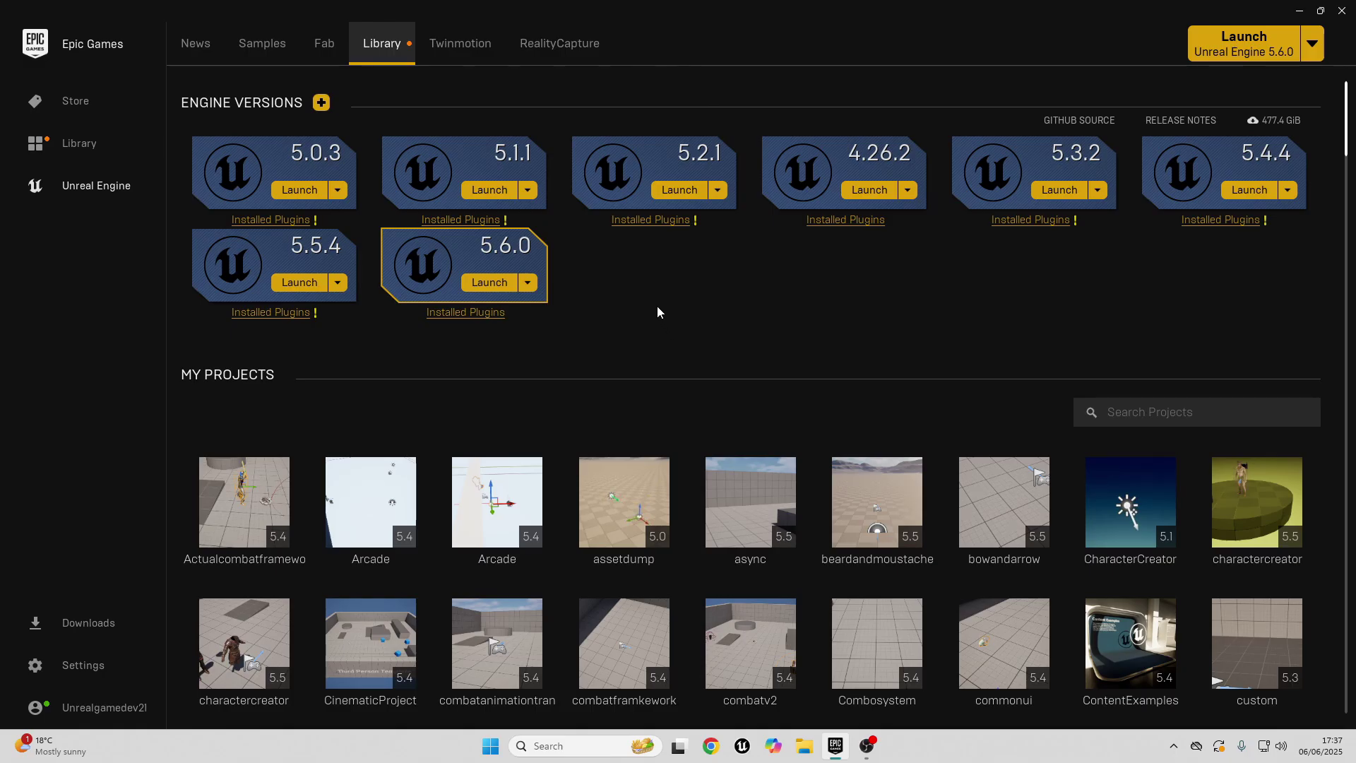
Step: Apply the Unreal Engine 5.6.0 installation options with MetaHuman Creator Core Data included
click(529, 283)
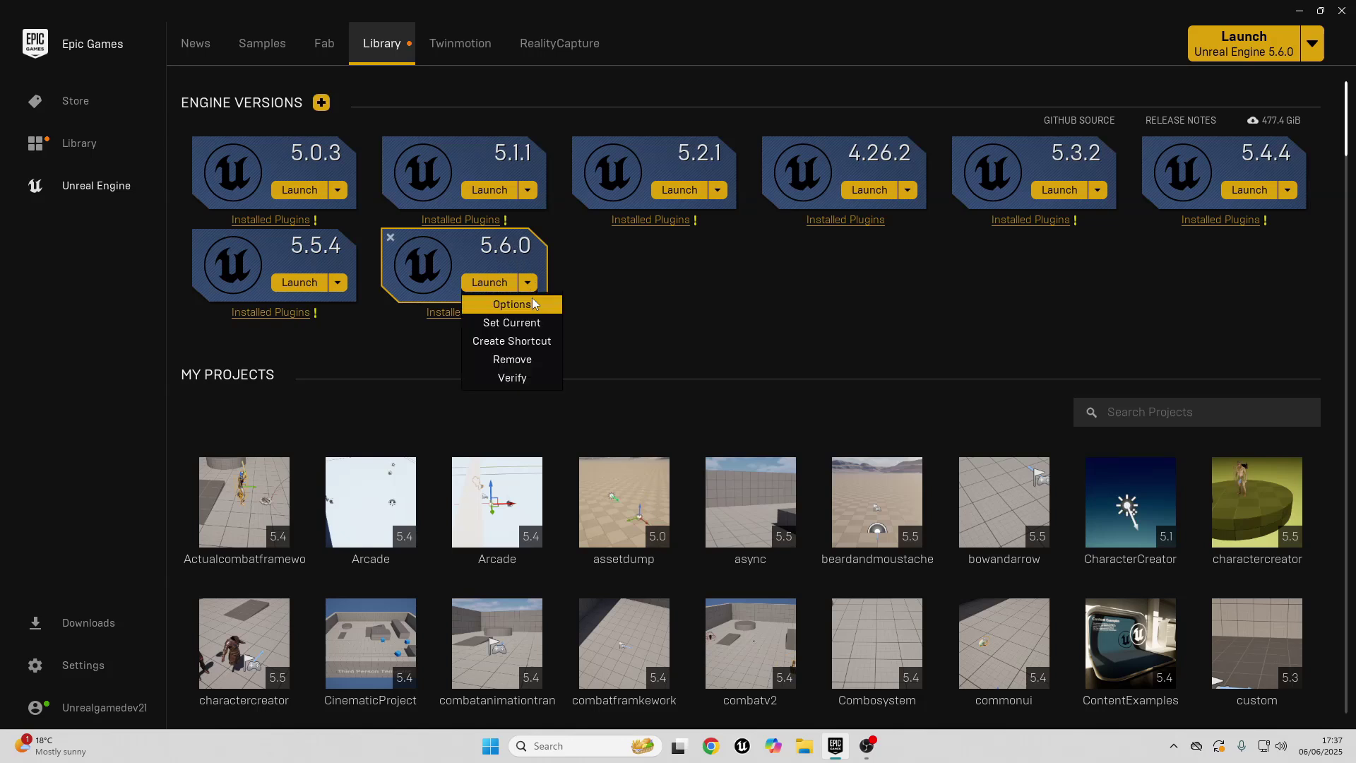
click(532, 300)
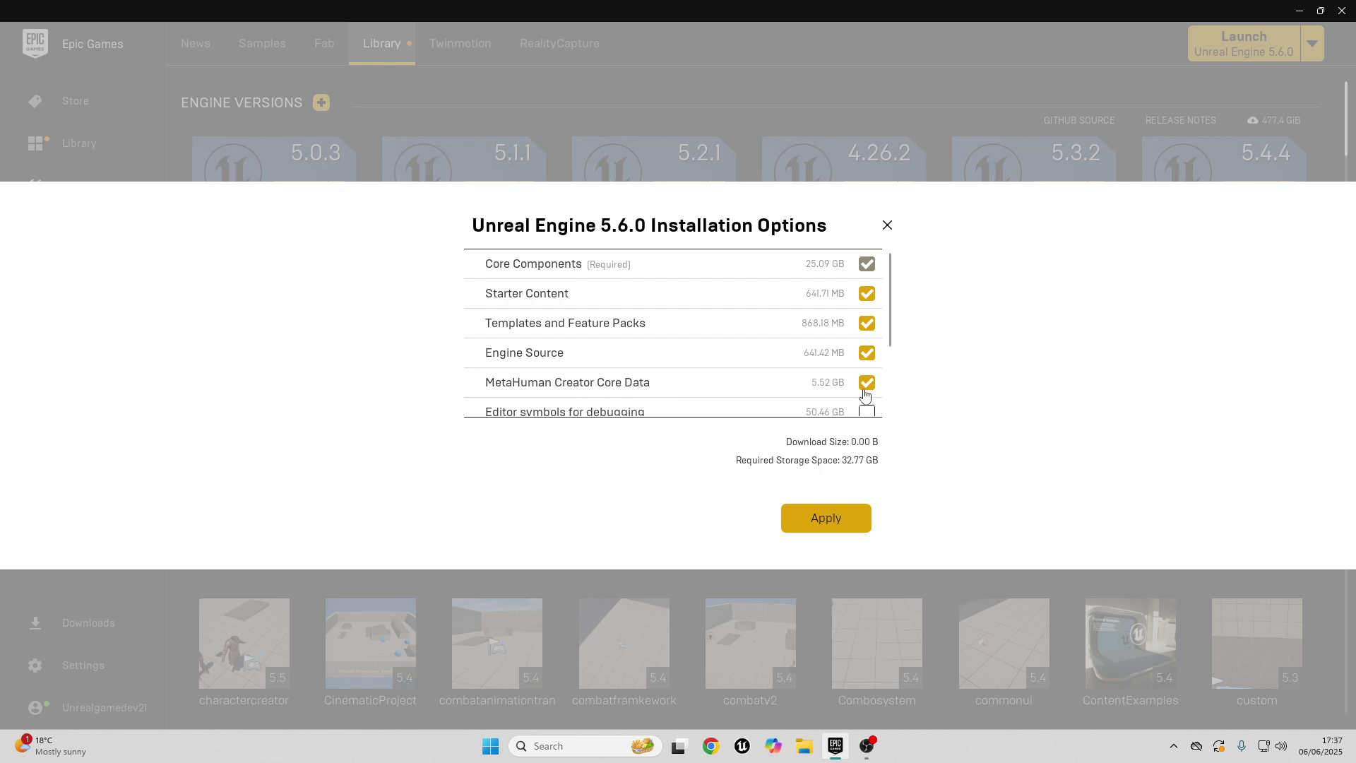
click(834, 520)
mouse_move(541, 303)
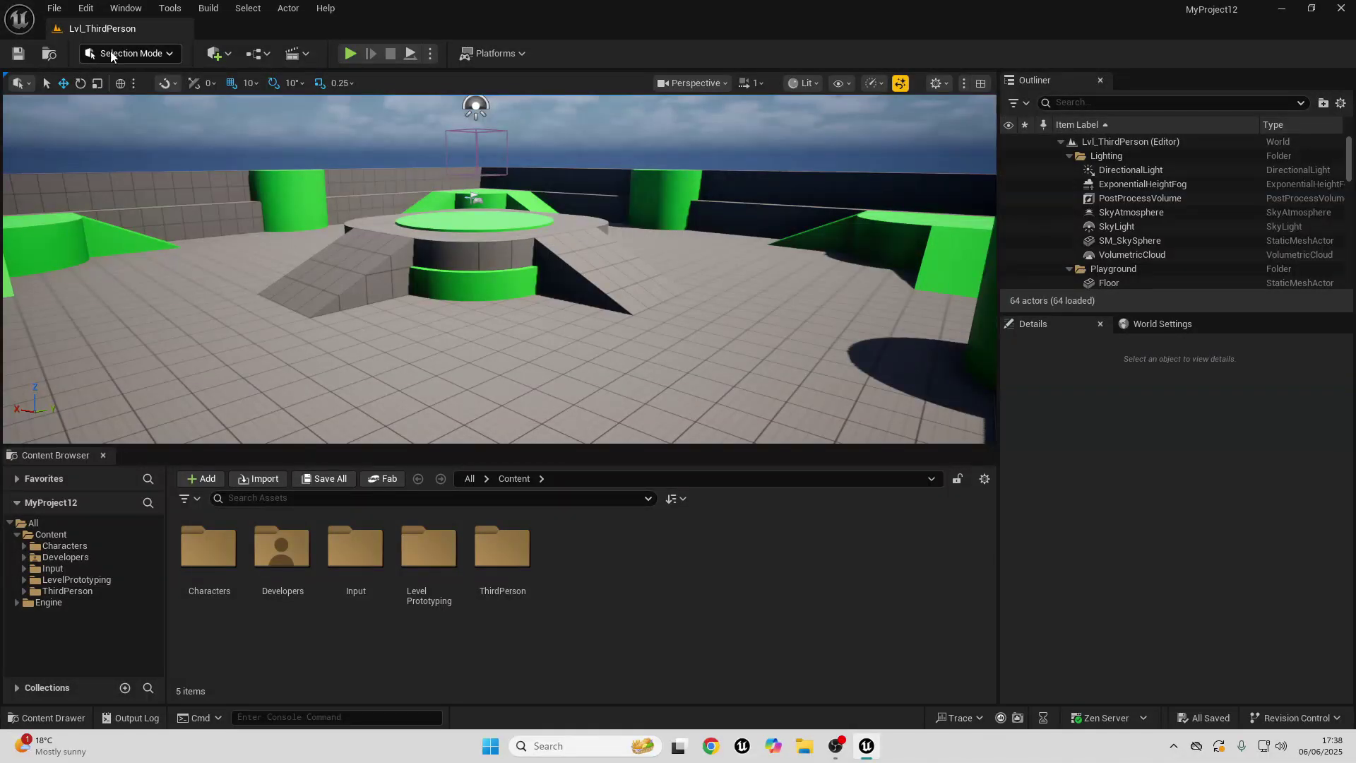
Step: Switch to the Unreal Editor project, enable the MetaHuman Creator plugin and restart the editor
click(83, 14)
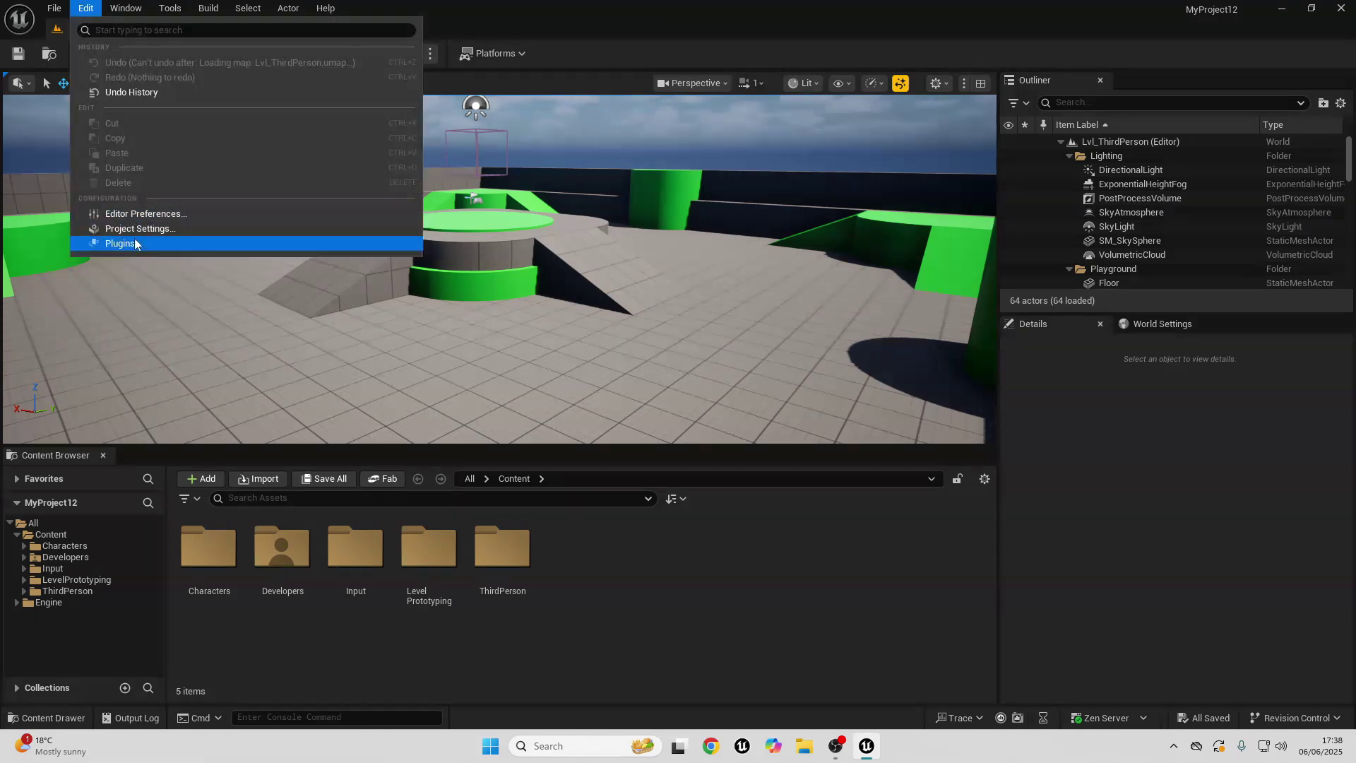
click(120, 243)
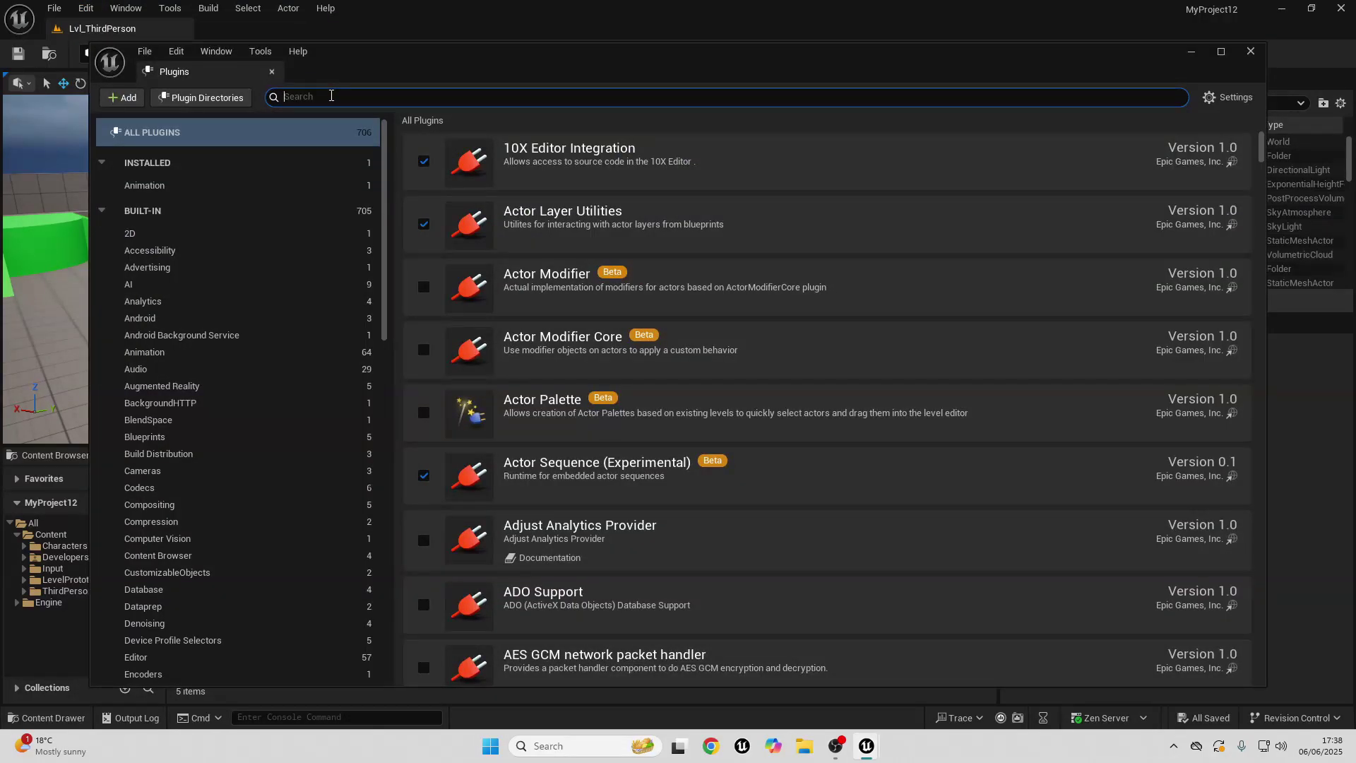
text(metahuma)
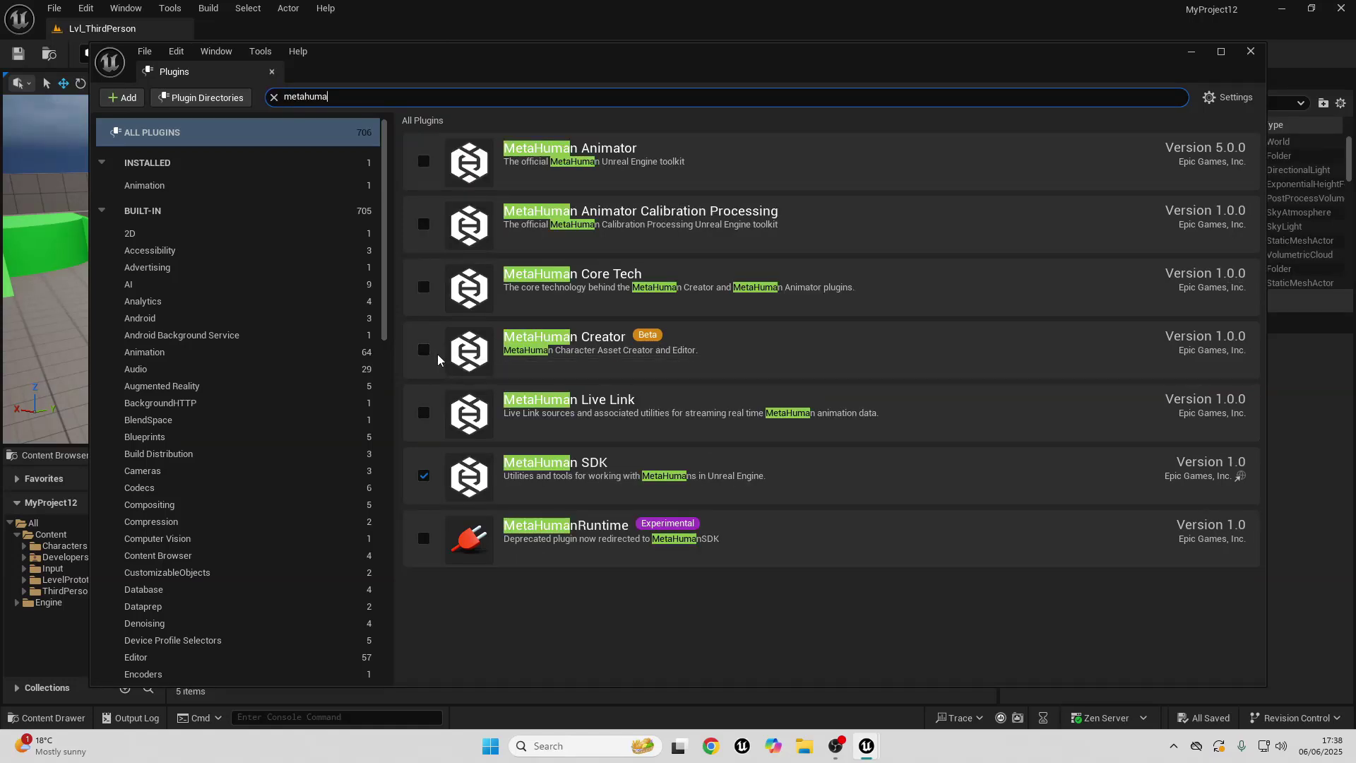
click(424, 350)
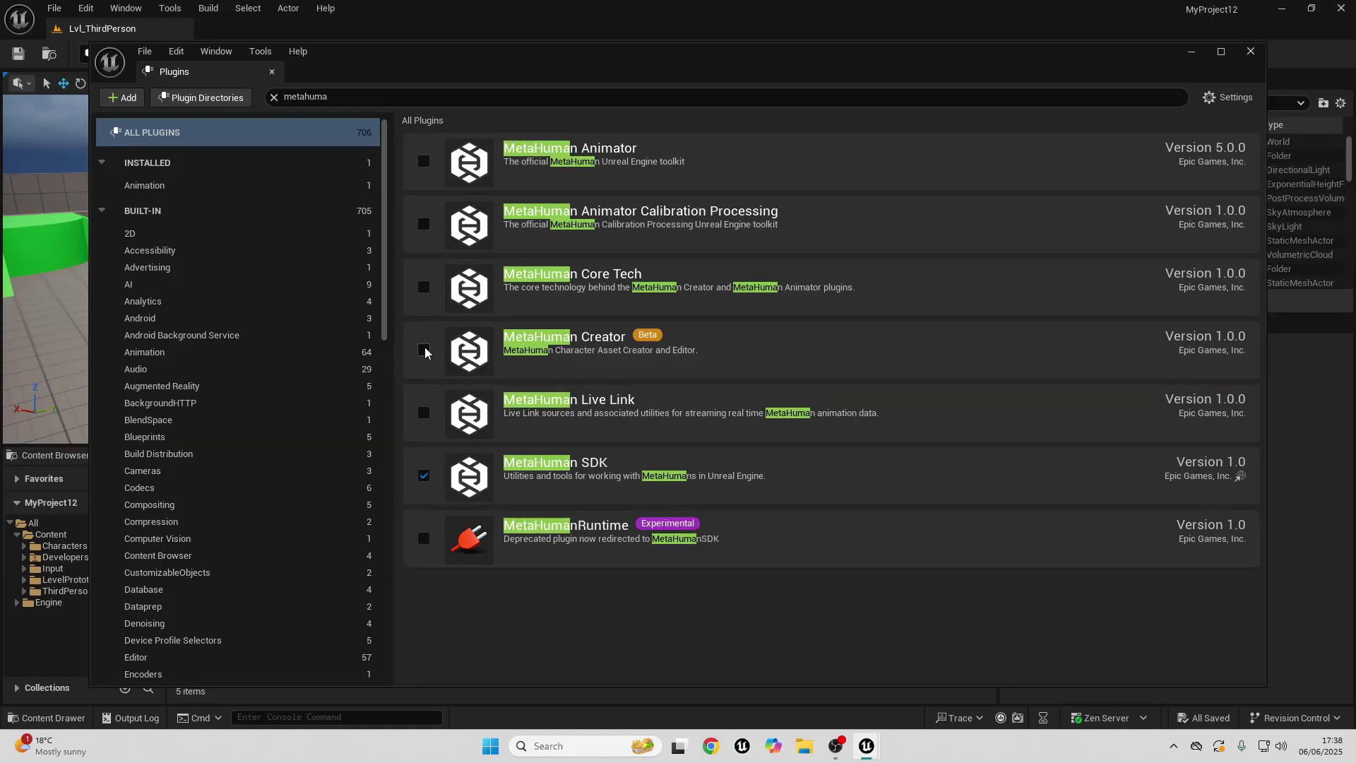
click(784, 411)
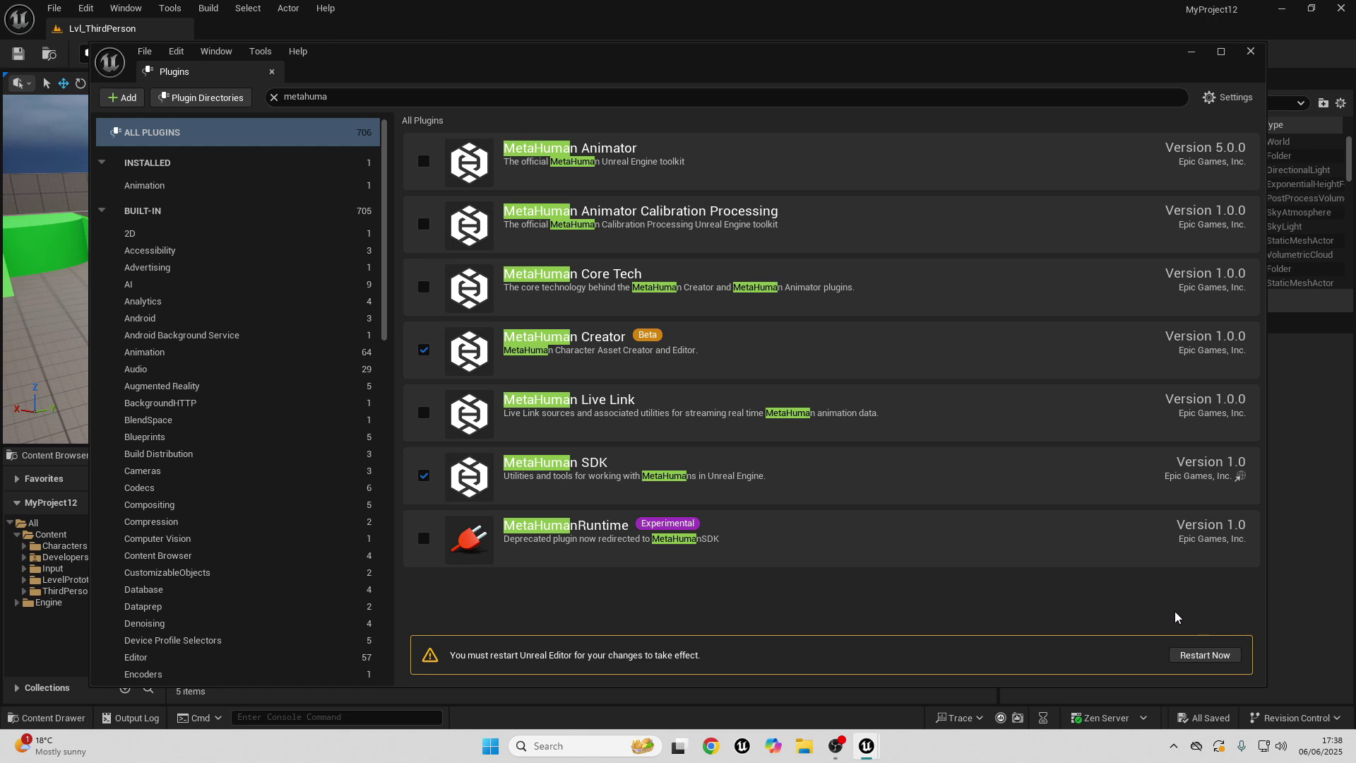
click(1205, 654)
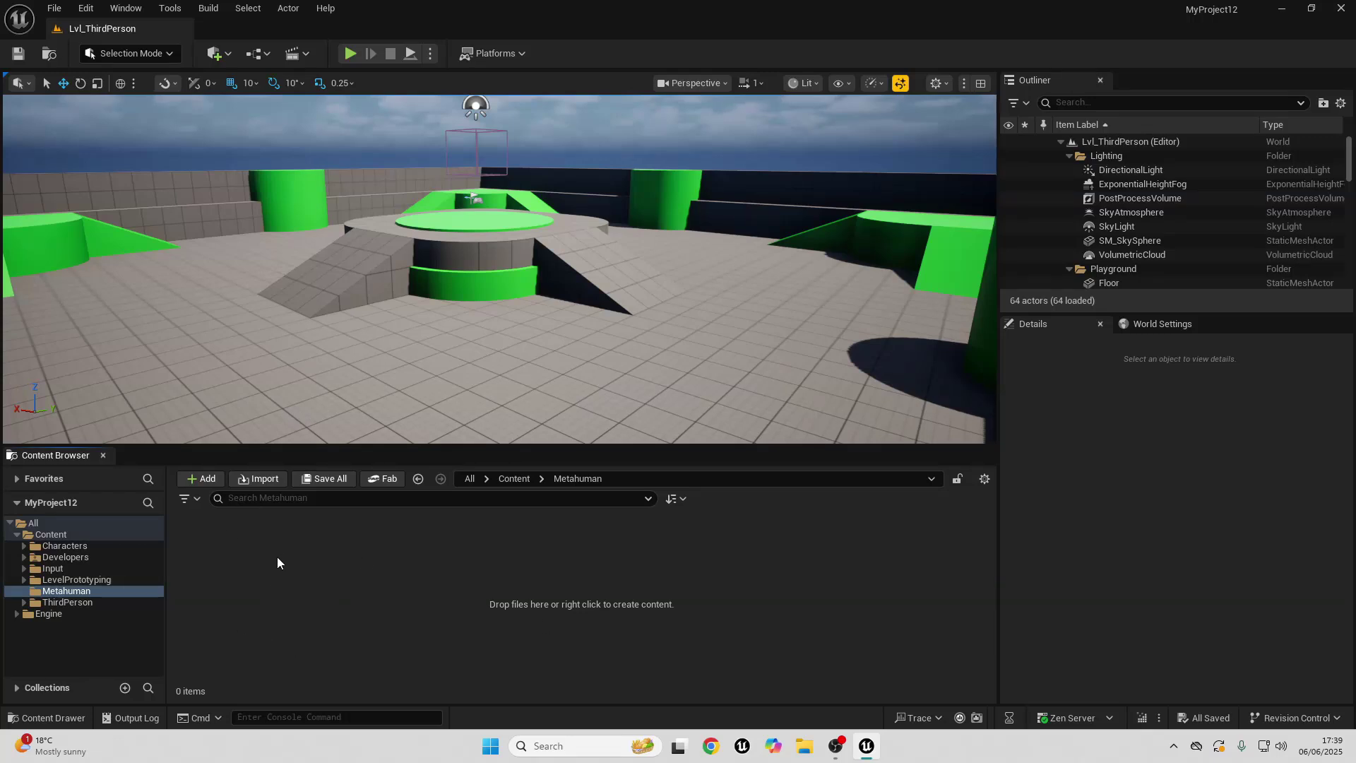
Step: Create a MetaHuman Character asset in the Metahuman folder and open it for editing
right_click(256, 569)
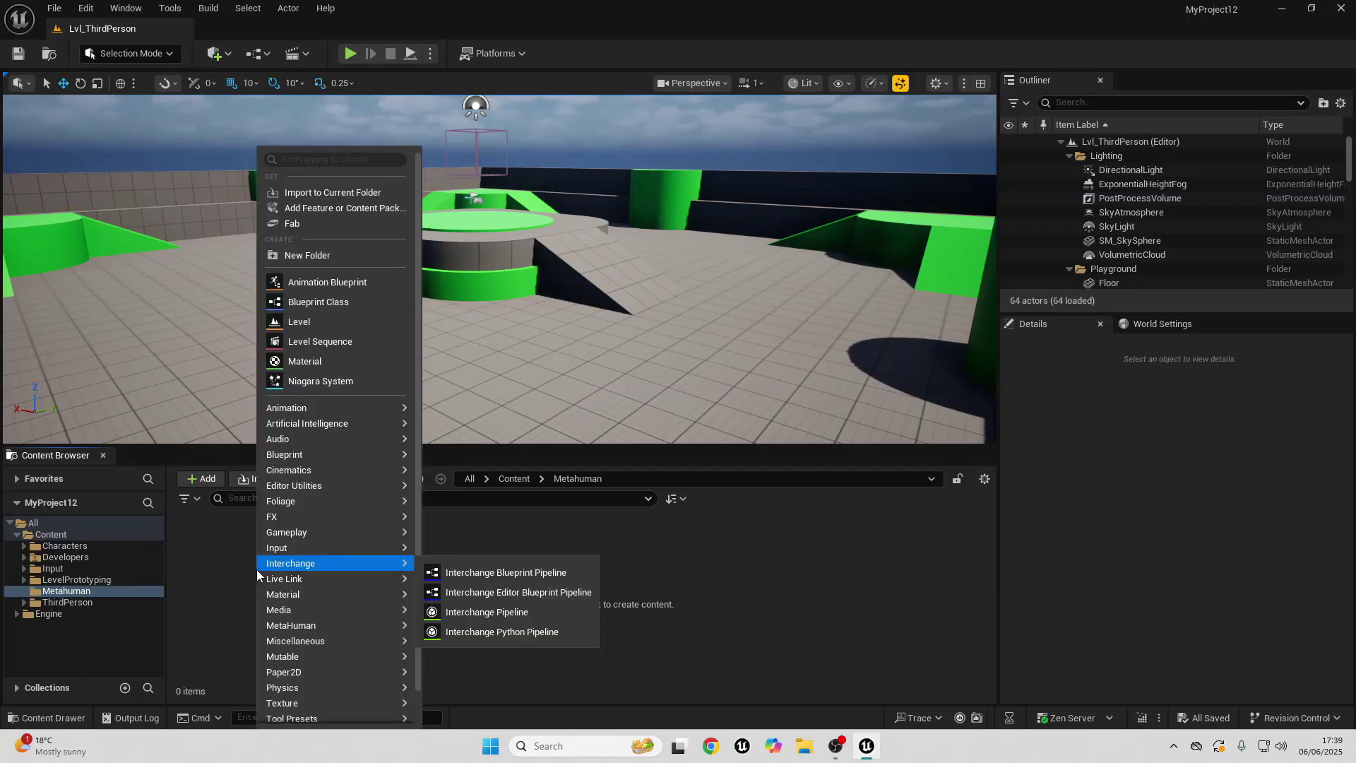
mouse_move(321, 628)
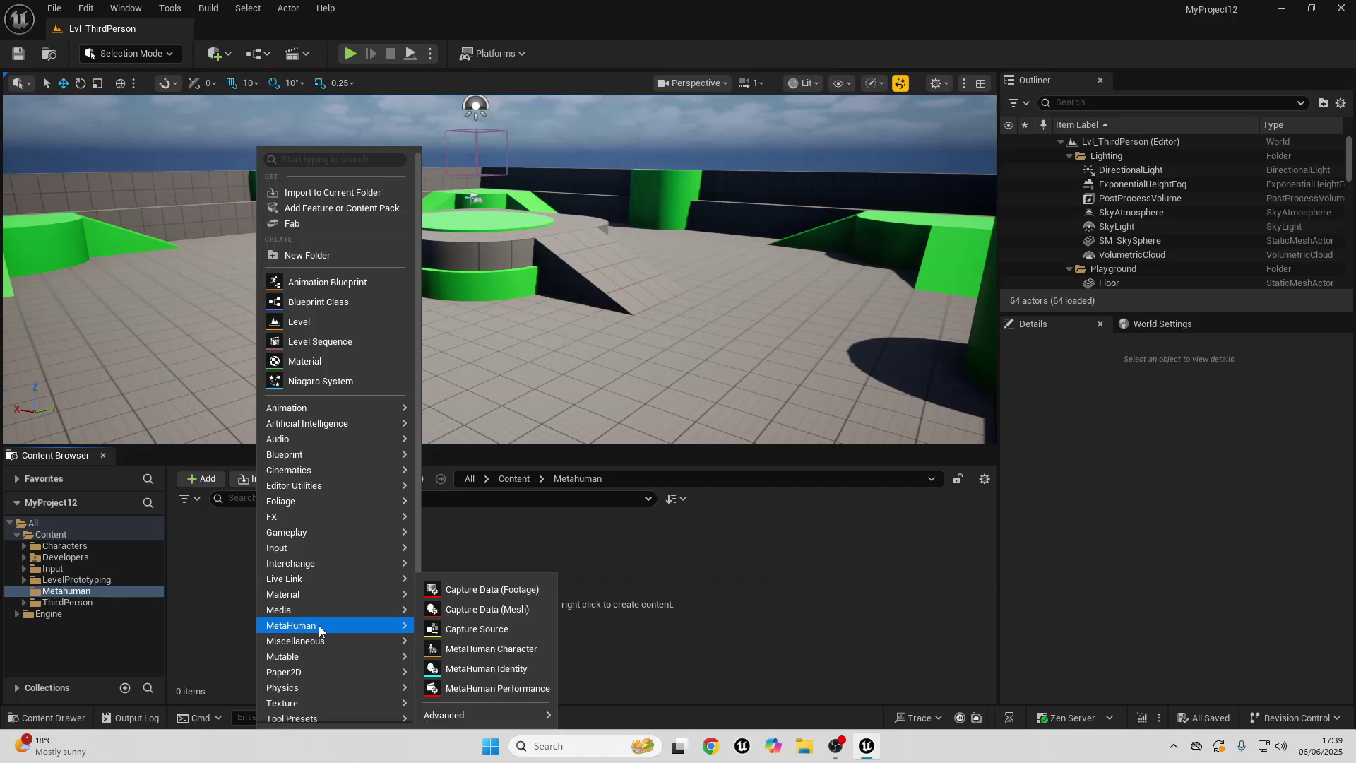
click(473, 650)
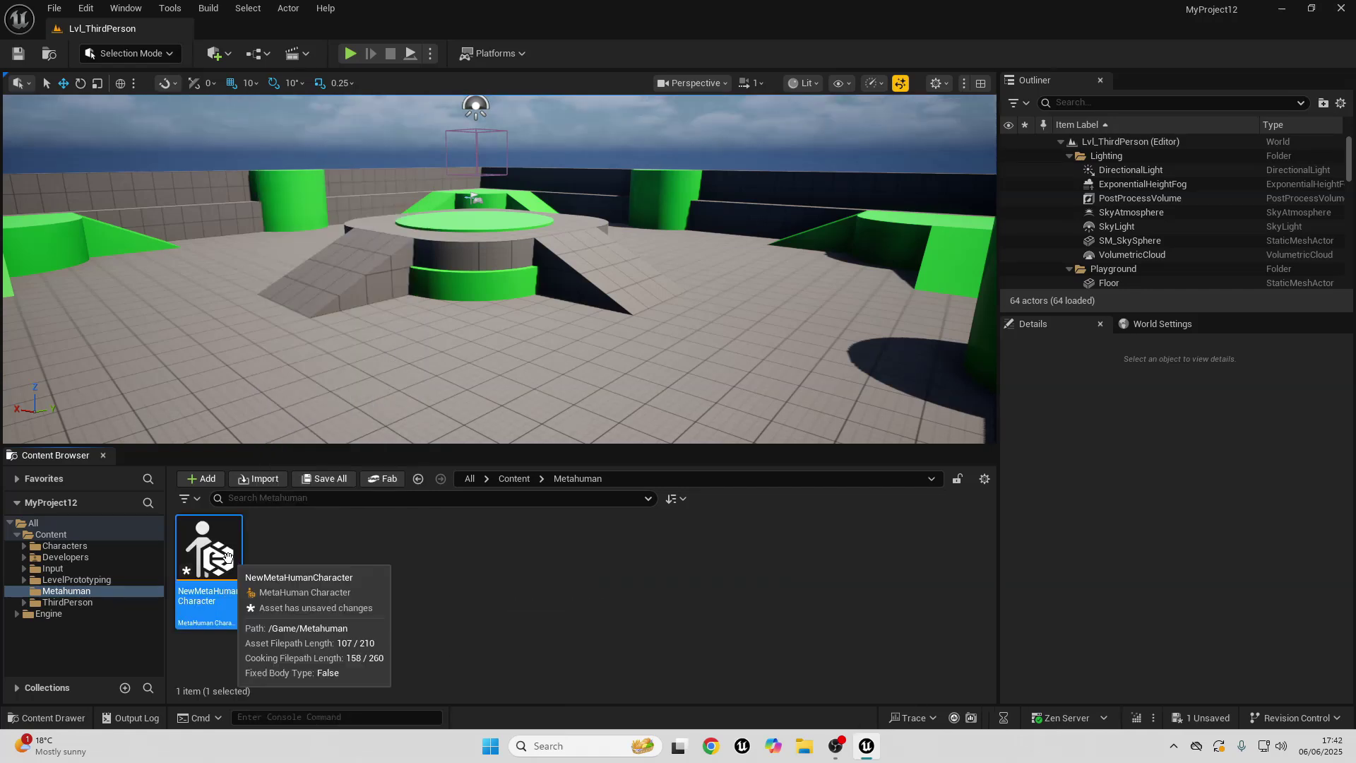
double_click(209, 551)
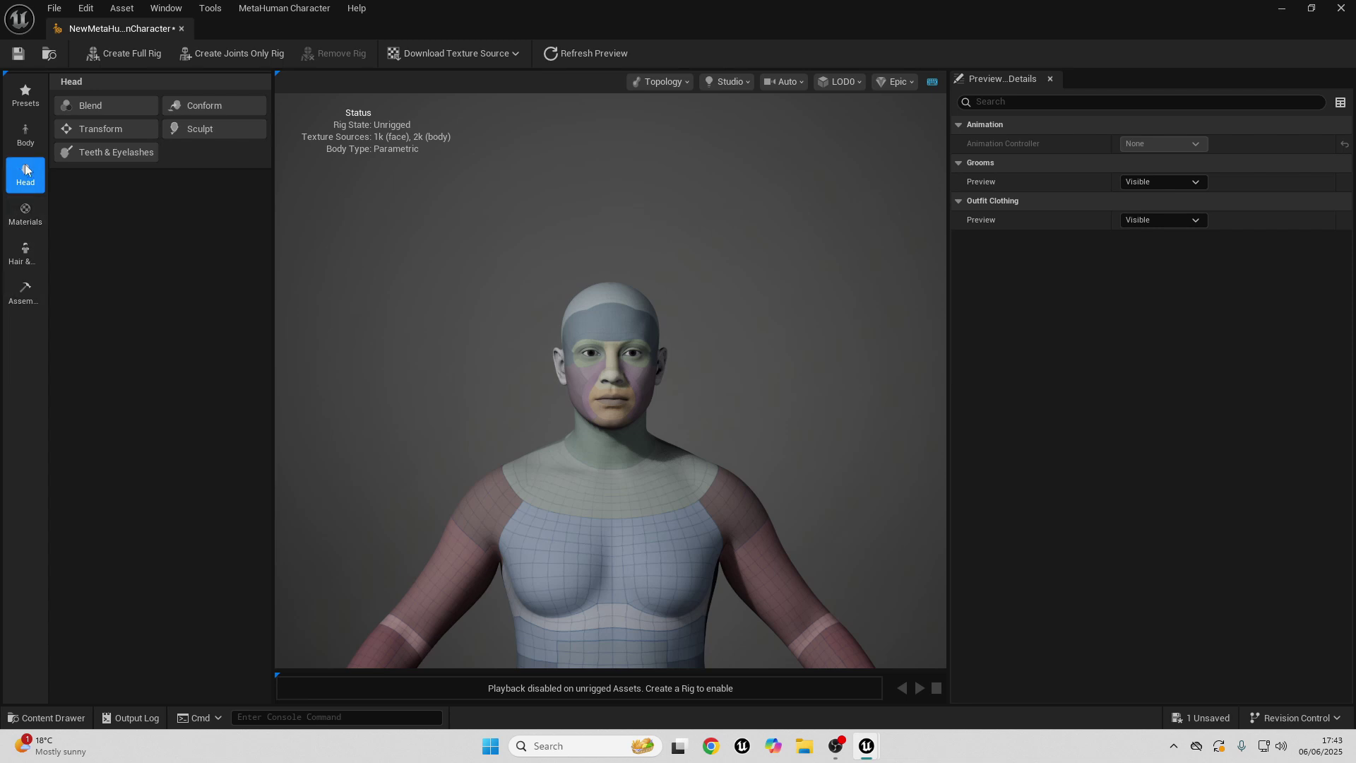
Step: Browse the available MetaHuman character presets
click(26, 95)
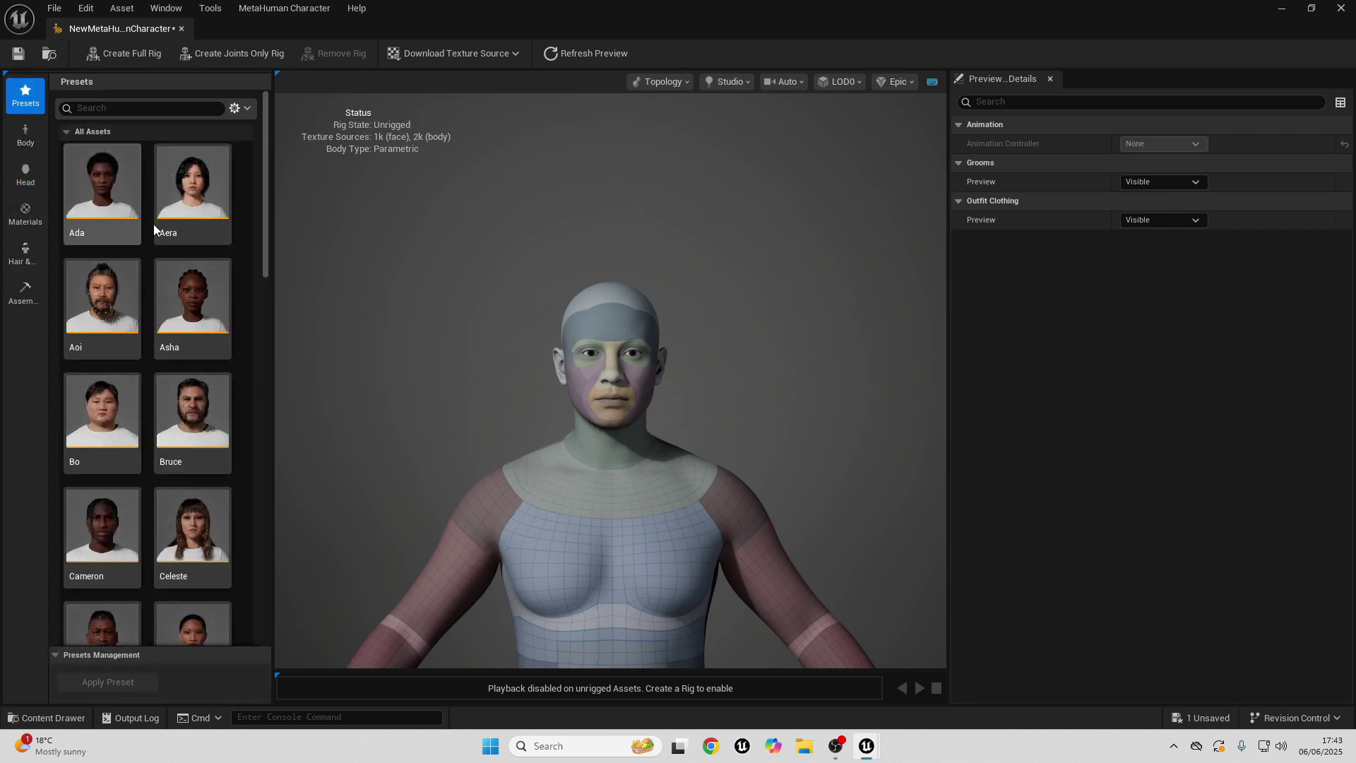
scroll(177, 262, down, 3)
scroll(112, 332, down, 2)
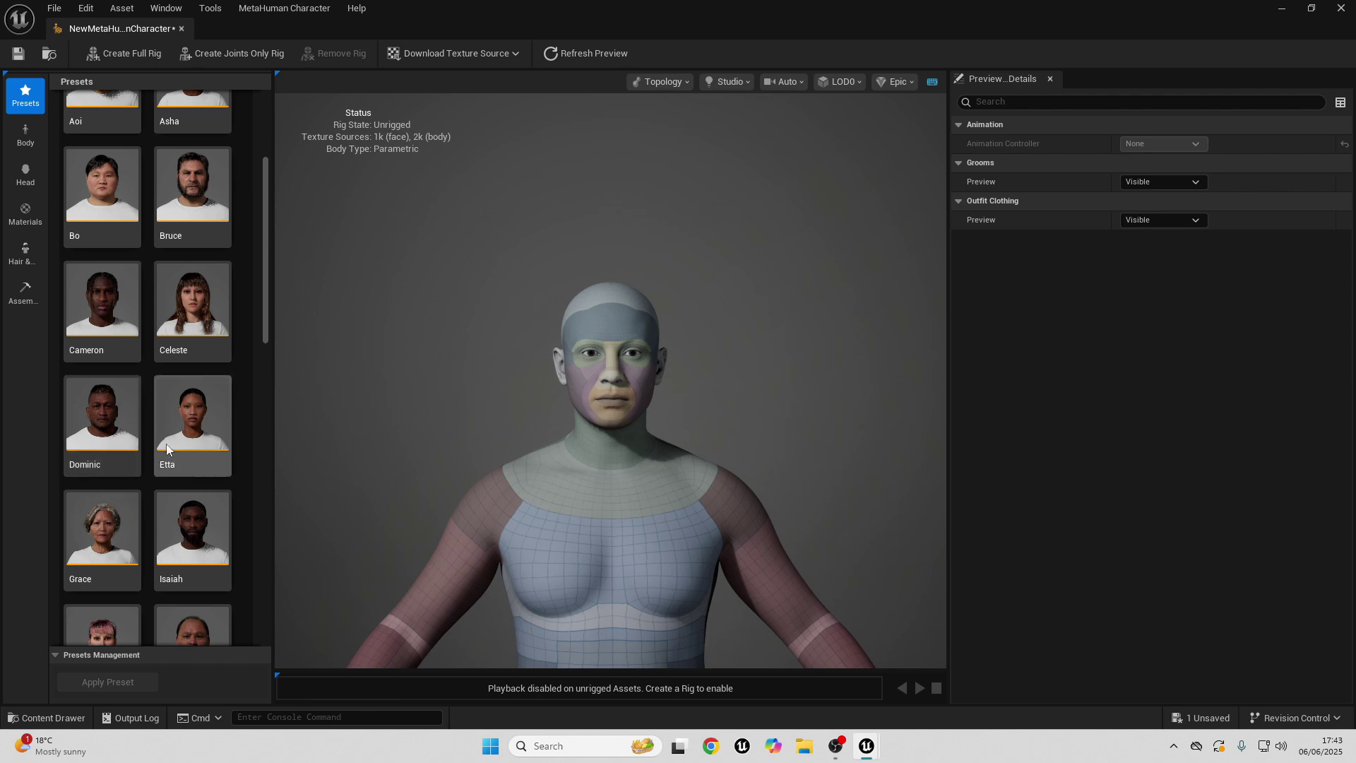
Step: Assign the Bo, Cameron and Dominic bodies to the three body blend preset slots
click(25, 134)
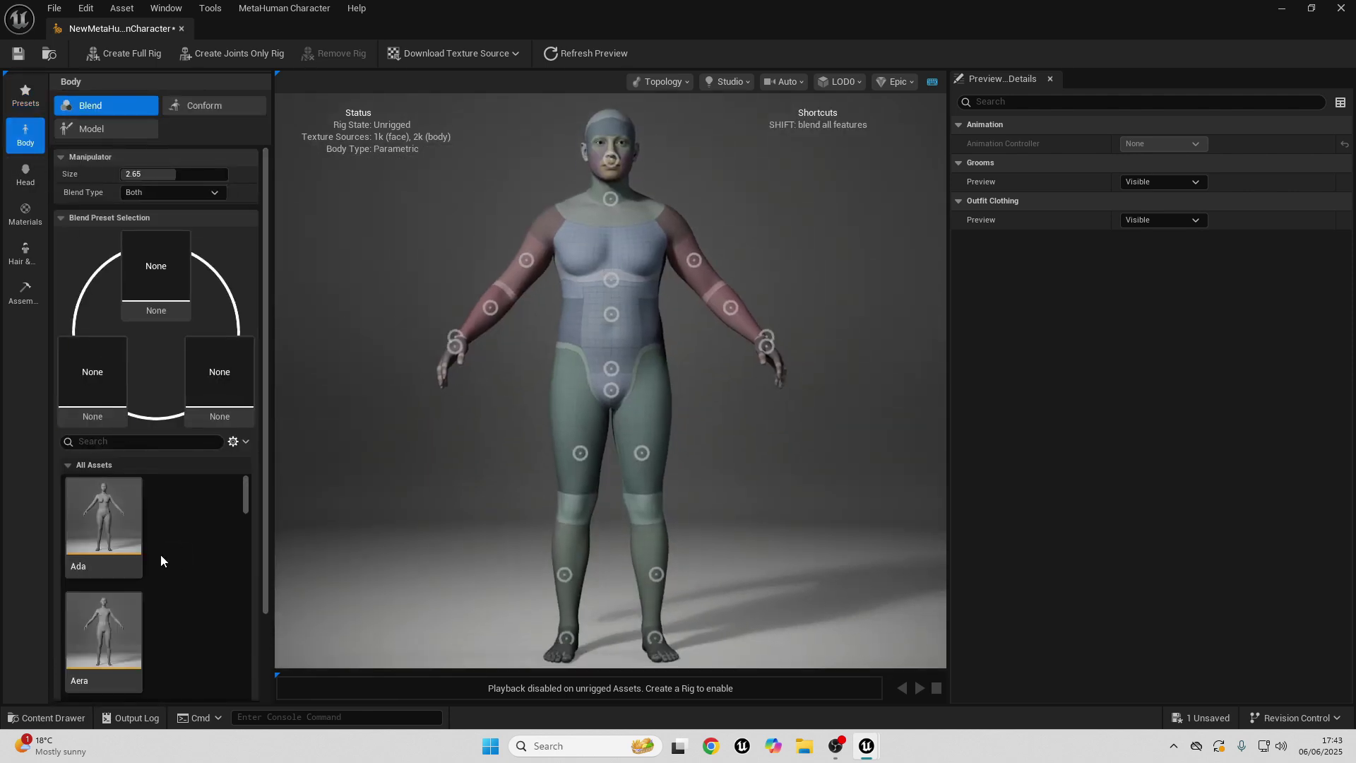
scroll(211, 546, down, 5)
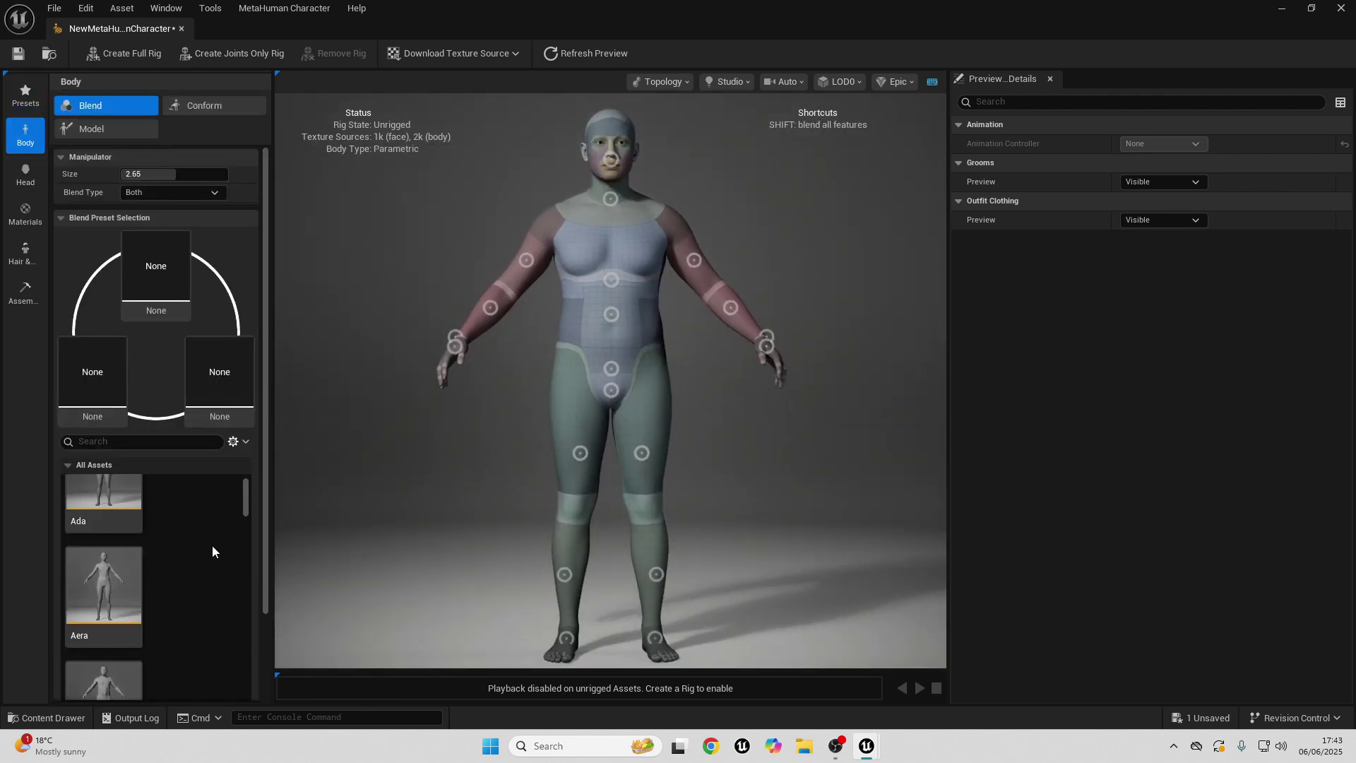
scroll(138, 525, down, 2)
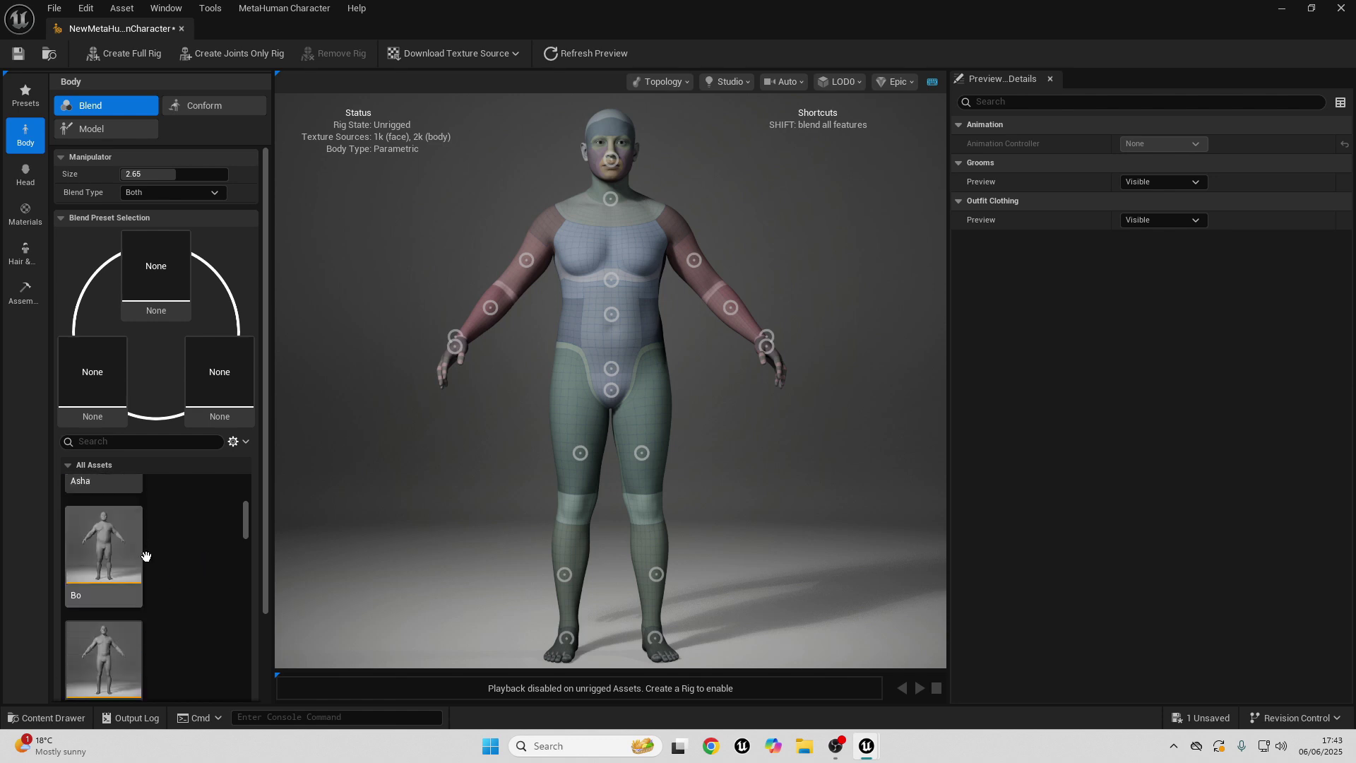
drag(145, 551, 140, 284)
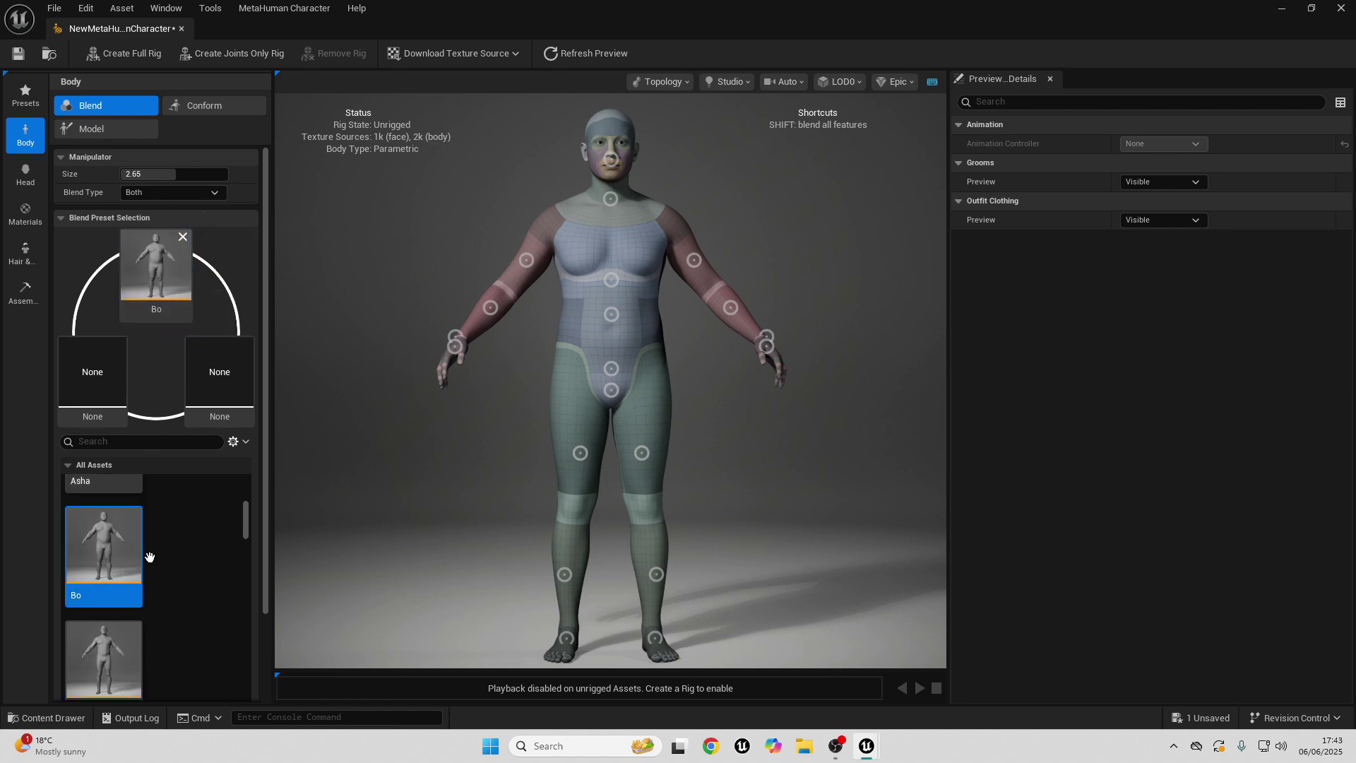
scroll(145, 554, down, 2)
drag(138, 627, 96, 346)
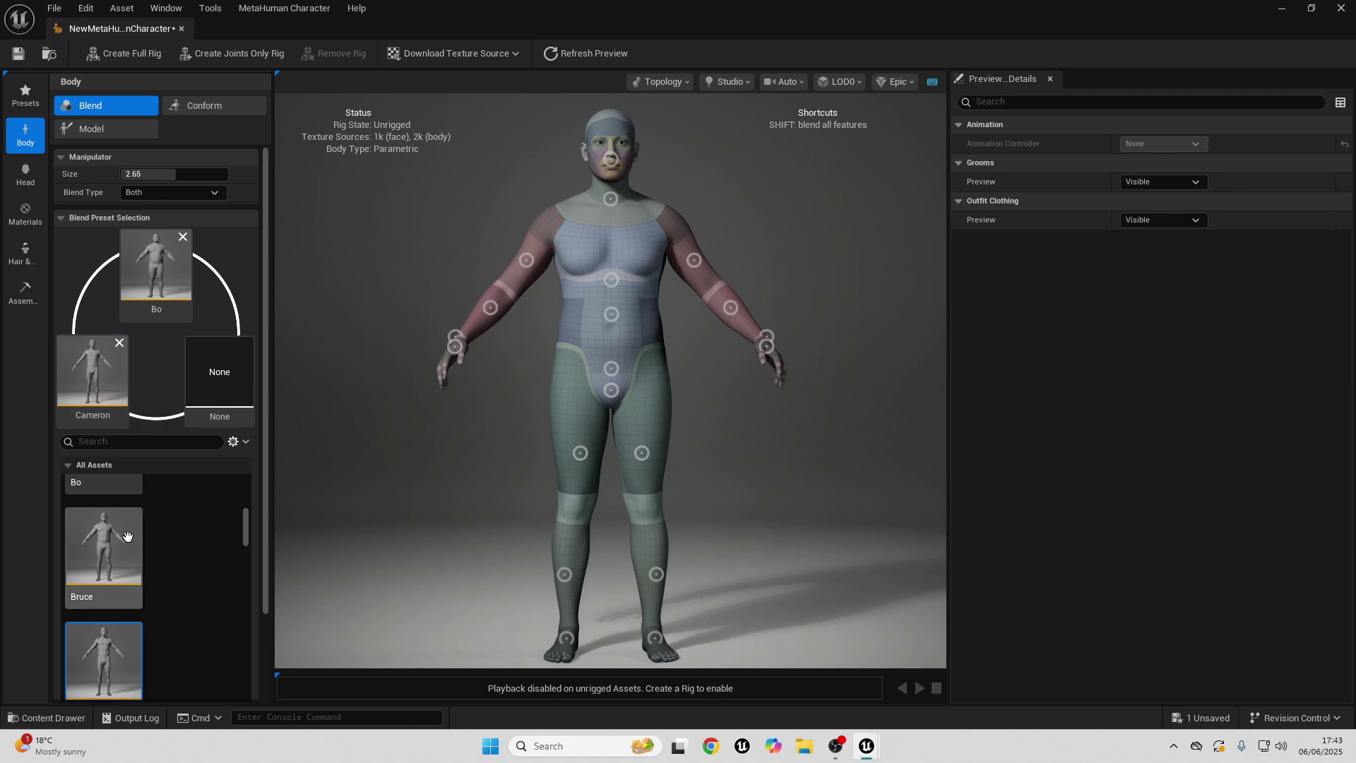
scroll(135, 601, down, 4)
drag(135, 600, 218, 375)
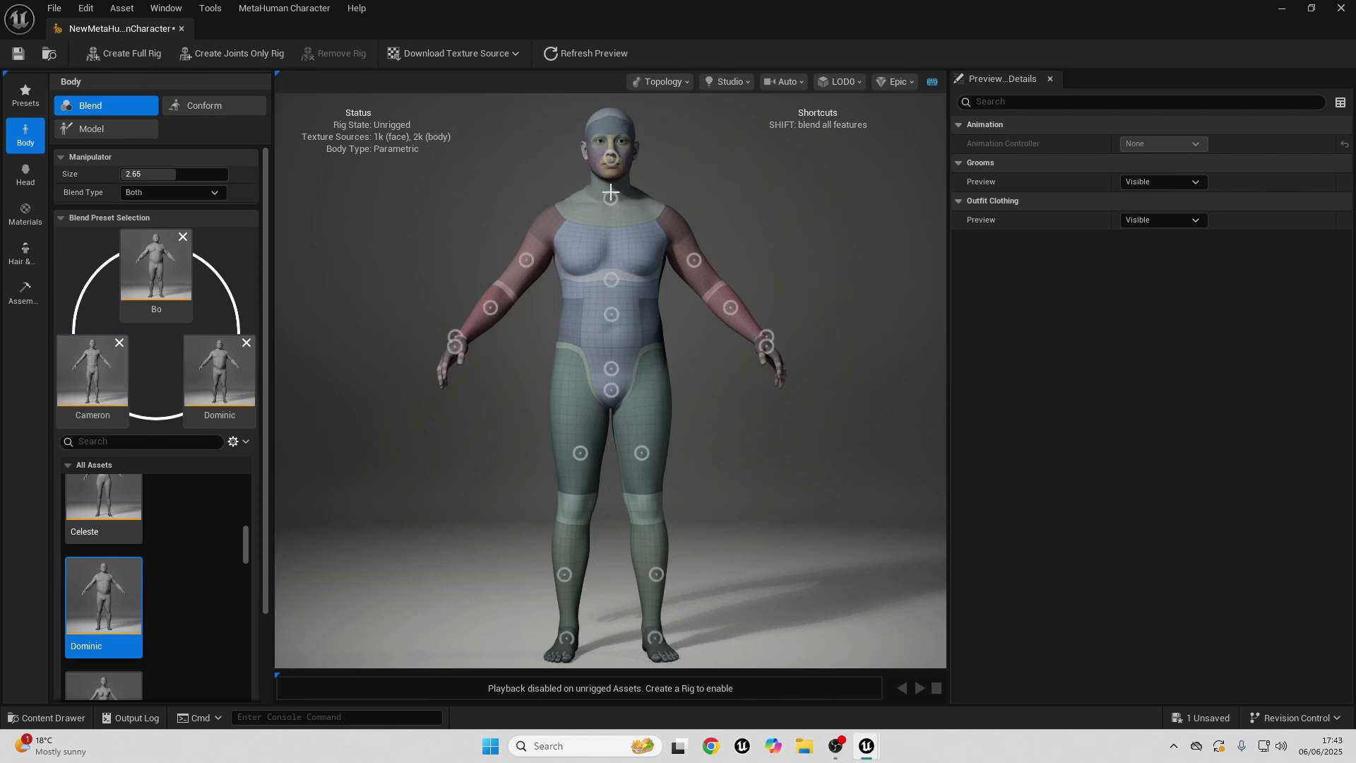
Step: Try blending the body at the neck and head manipulators, with the manipulator size set to 3.36
drag(610, 199, 587, 213)
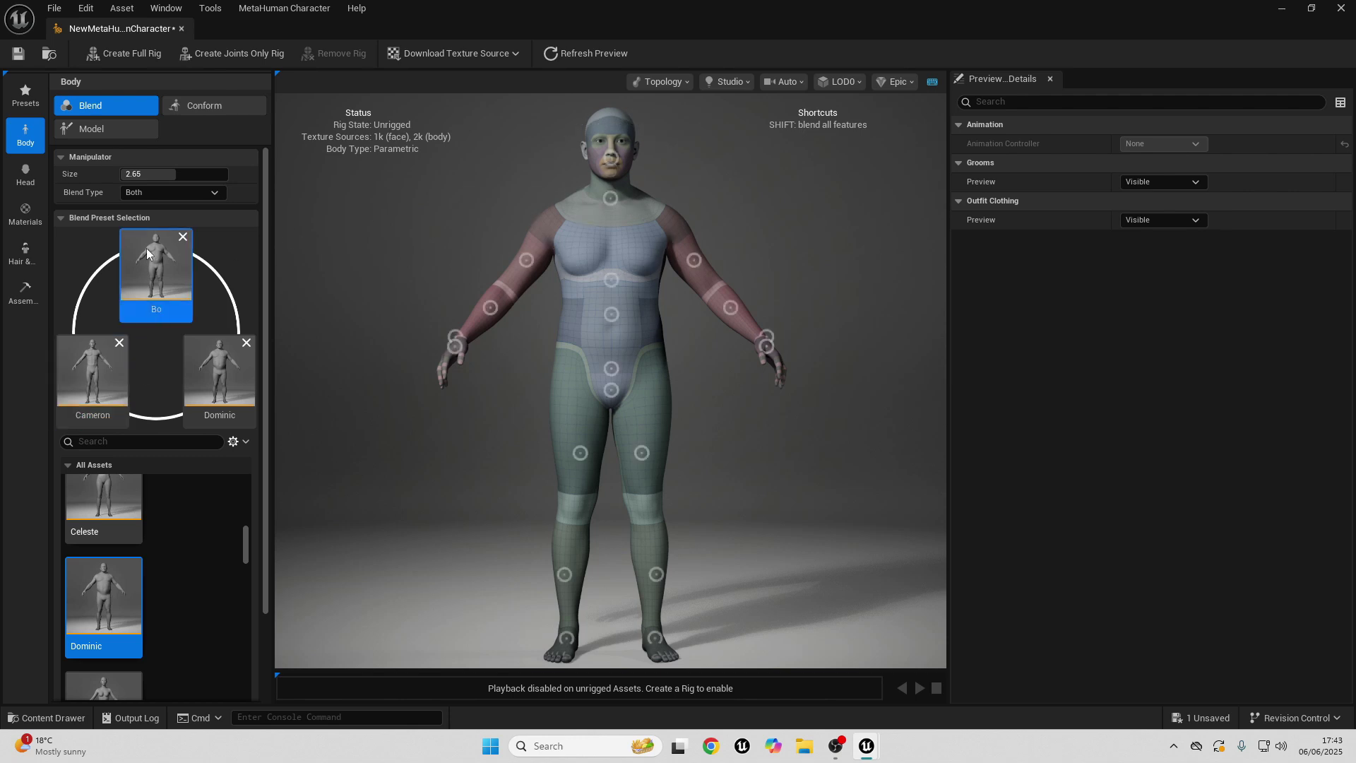
drag(162, 174, 197, 174)
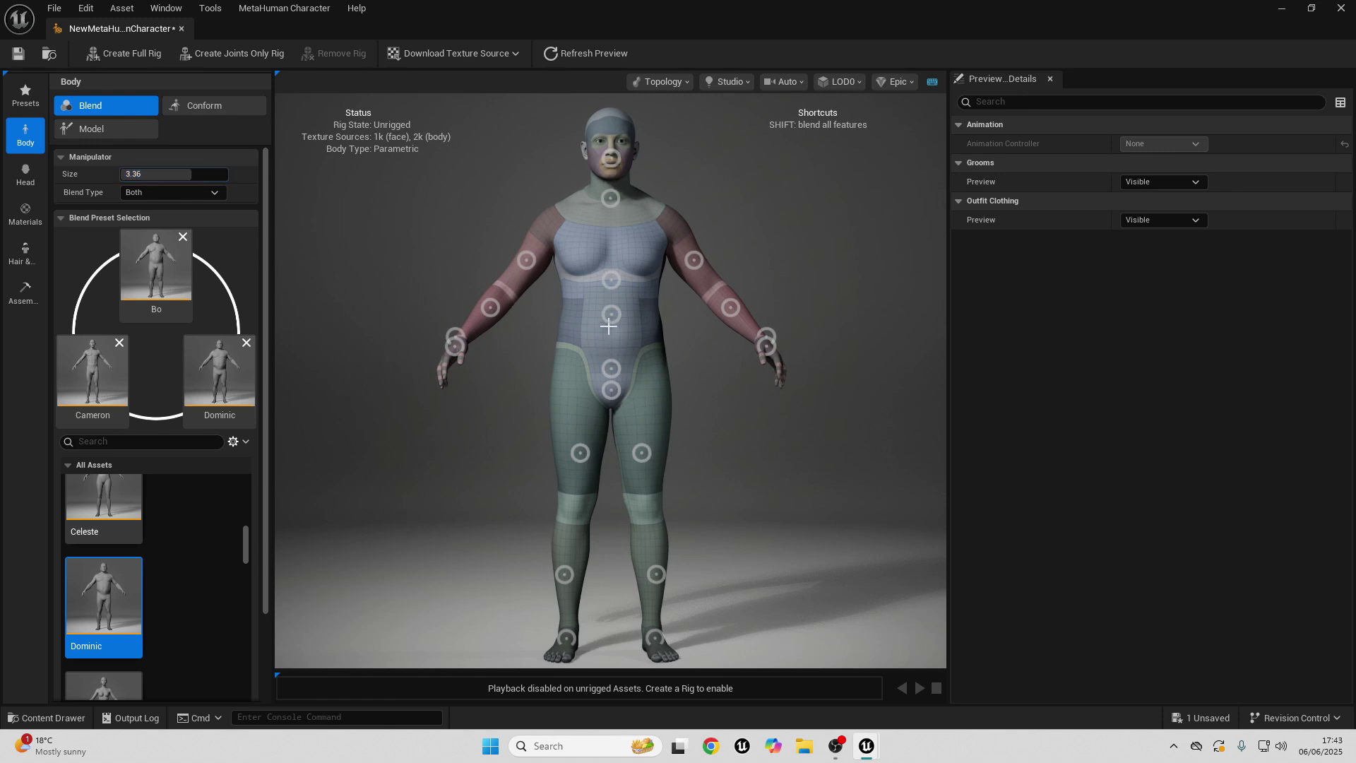
drag(611, 158, 612, 158)
click(161, 275)
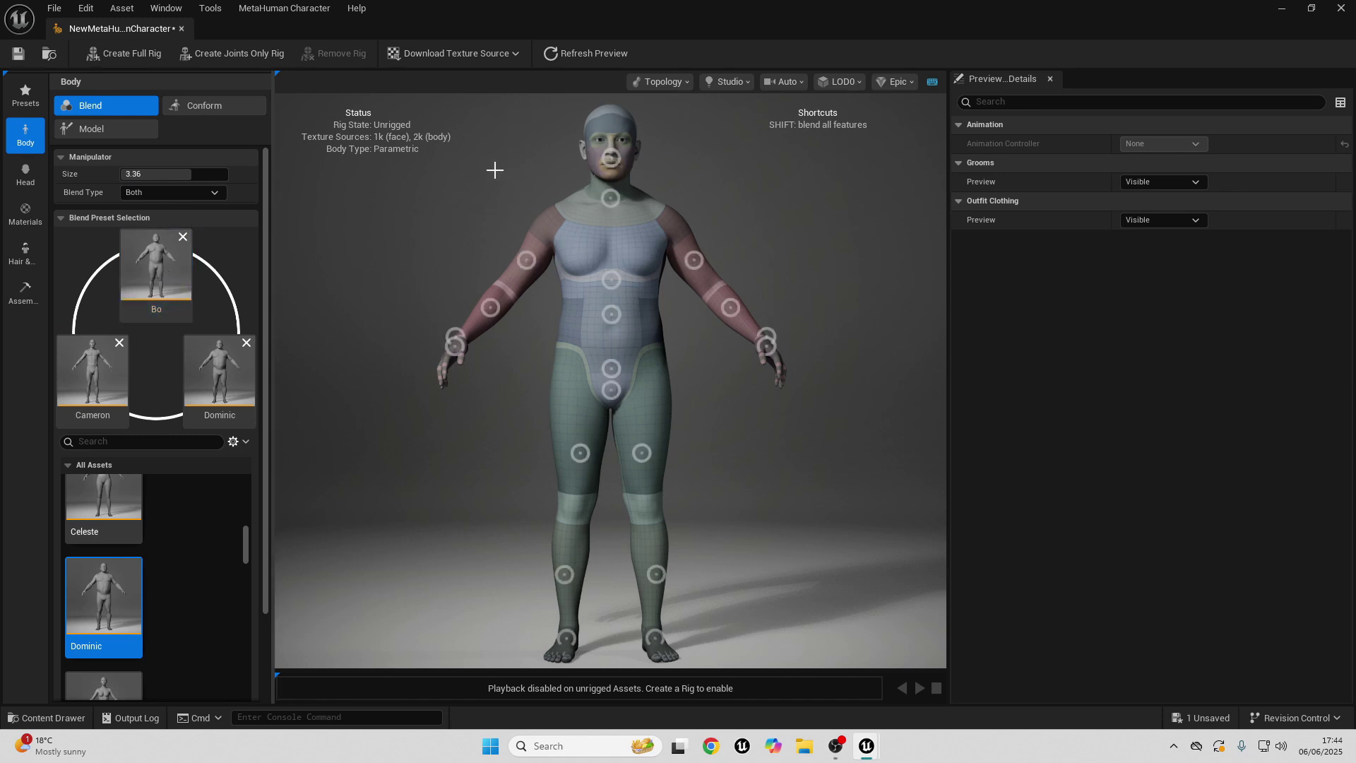
Step: In the parametric body model, set the masculine/feminine value to 0.344 and the across-shoulder measurement to 34.271
click(118, 138)
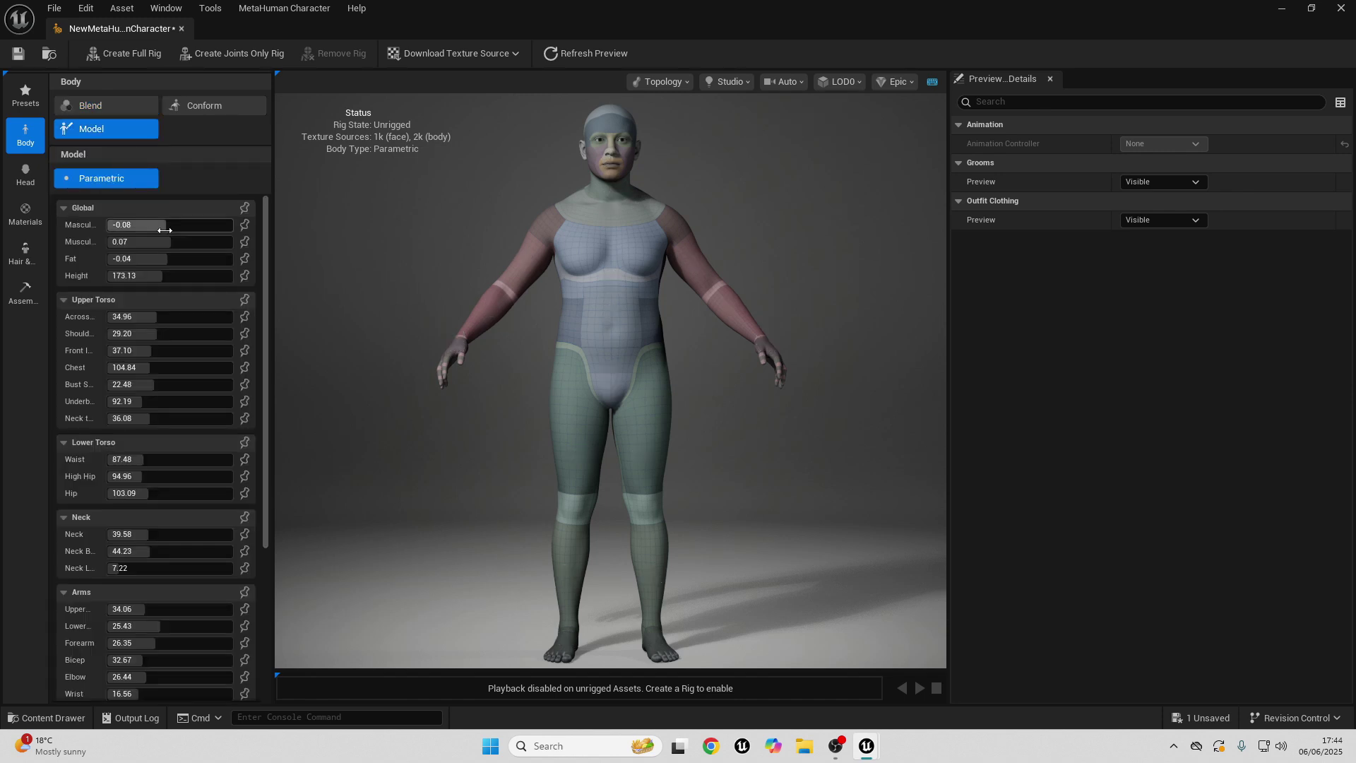
drag(152, 225, 201, 224)
drag(143, 318, 188, 318)
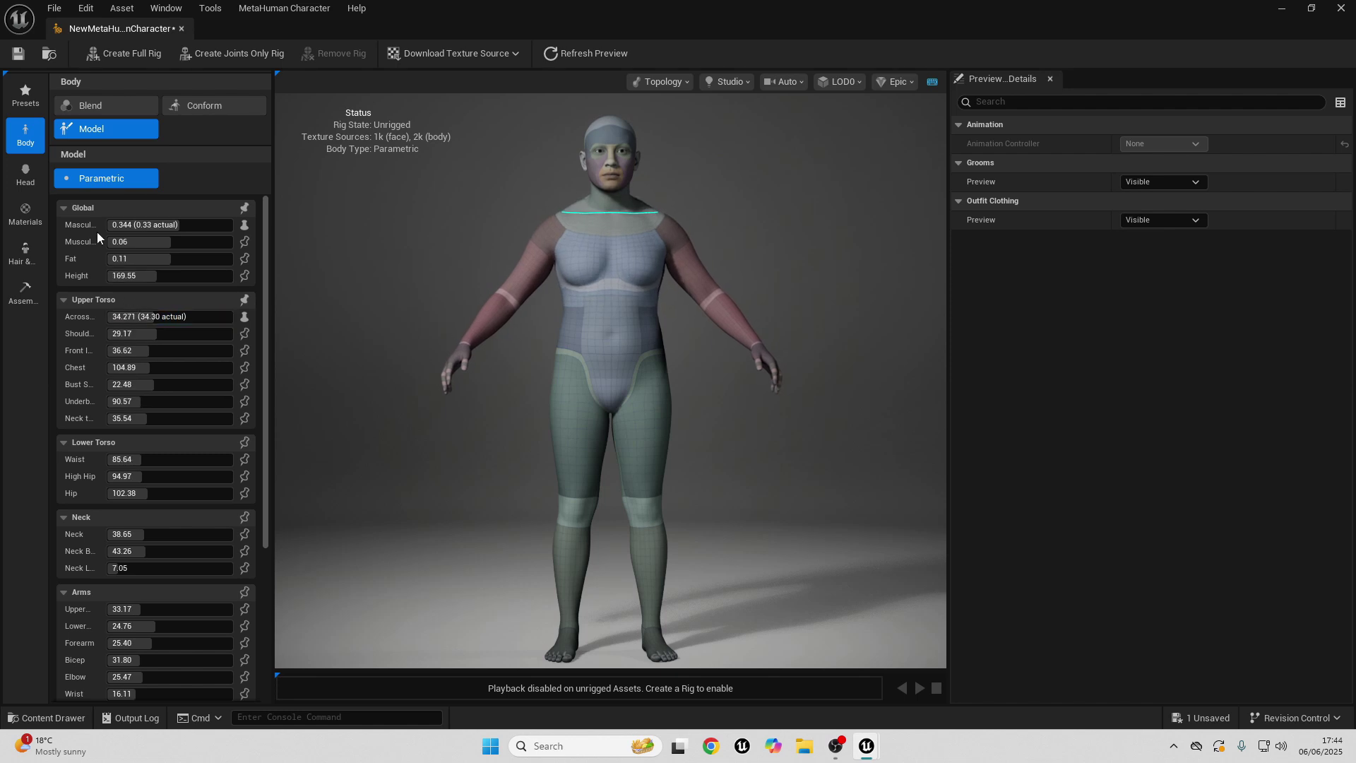
Step: Look through the head blending, skin material, and hair and clothing options for the character
click(30, 187)
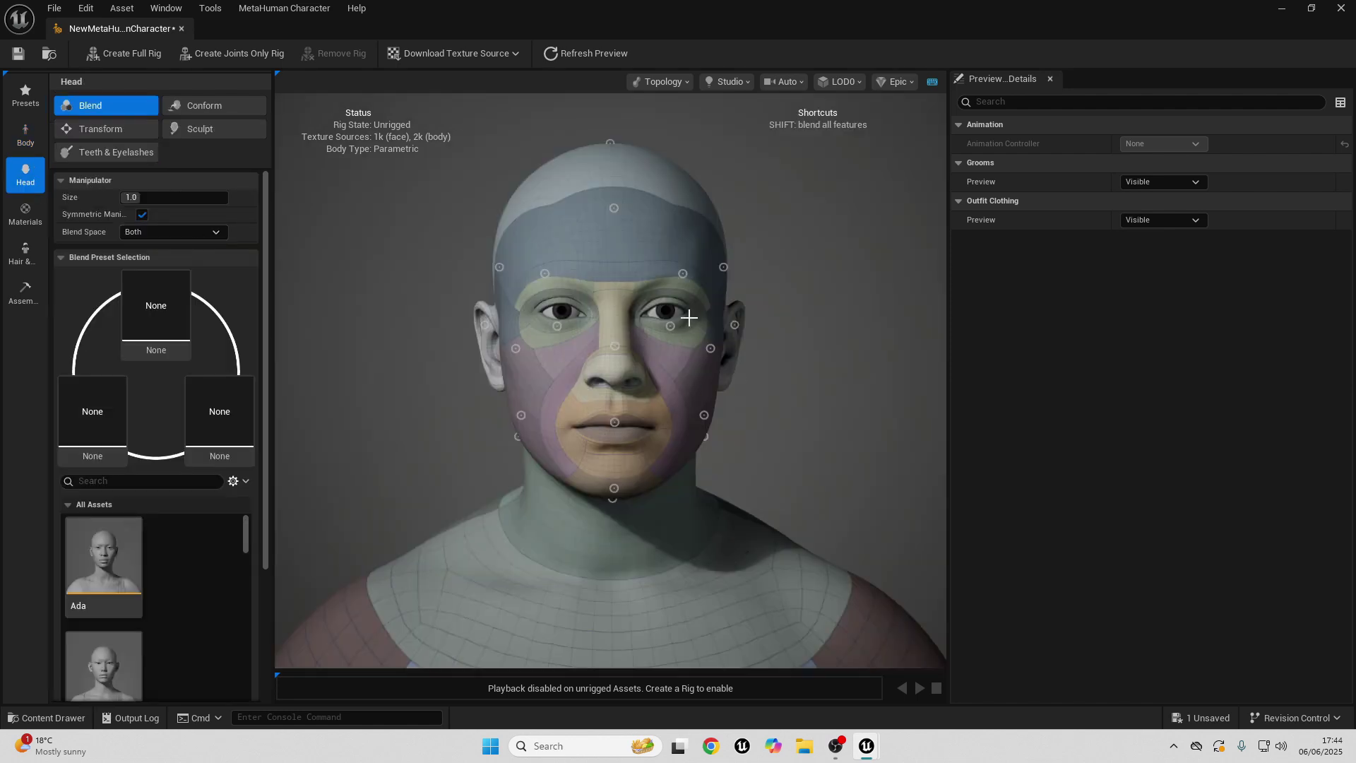
click(26, 212)
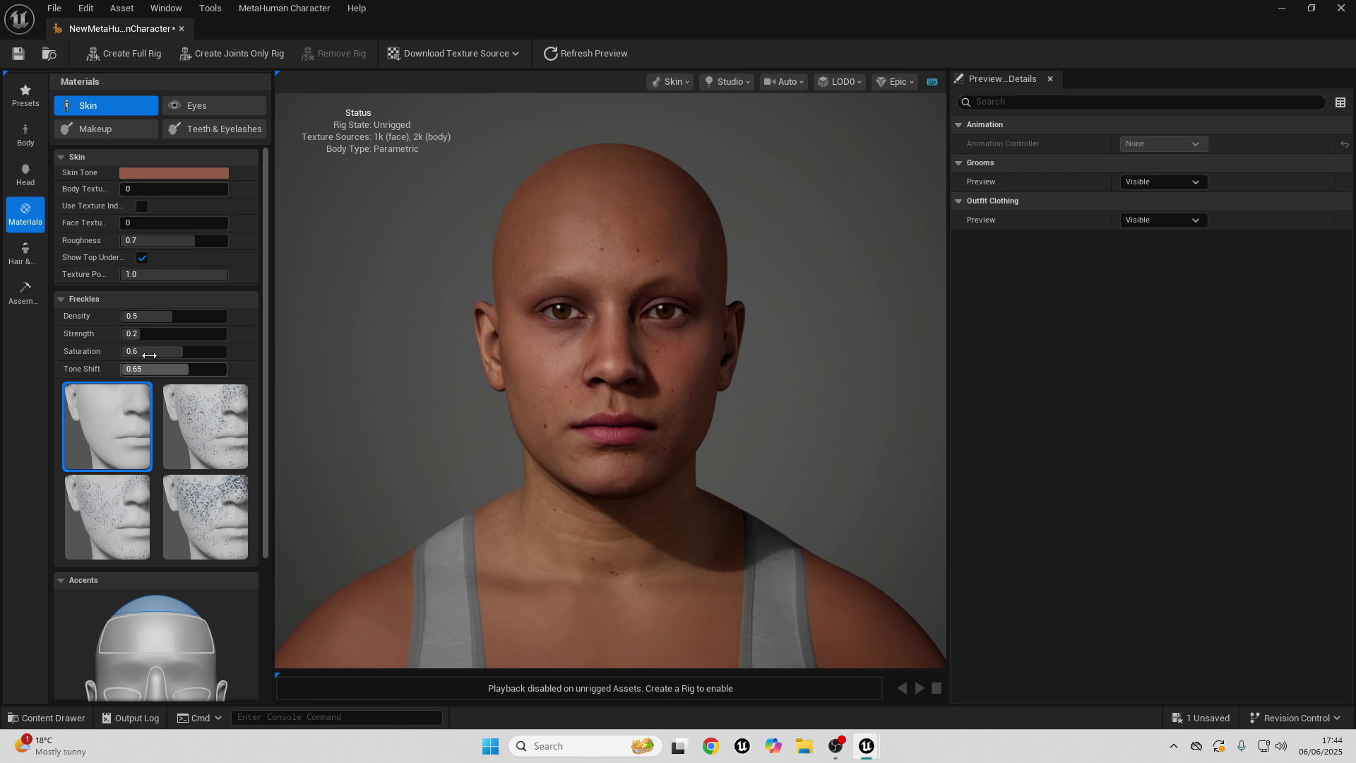
click(32, 252)
scroll(168, 358, down, 3)
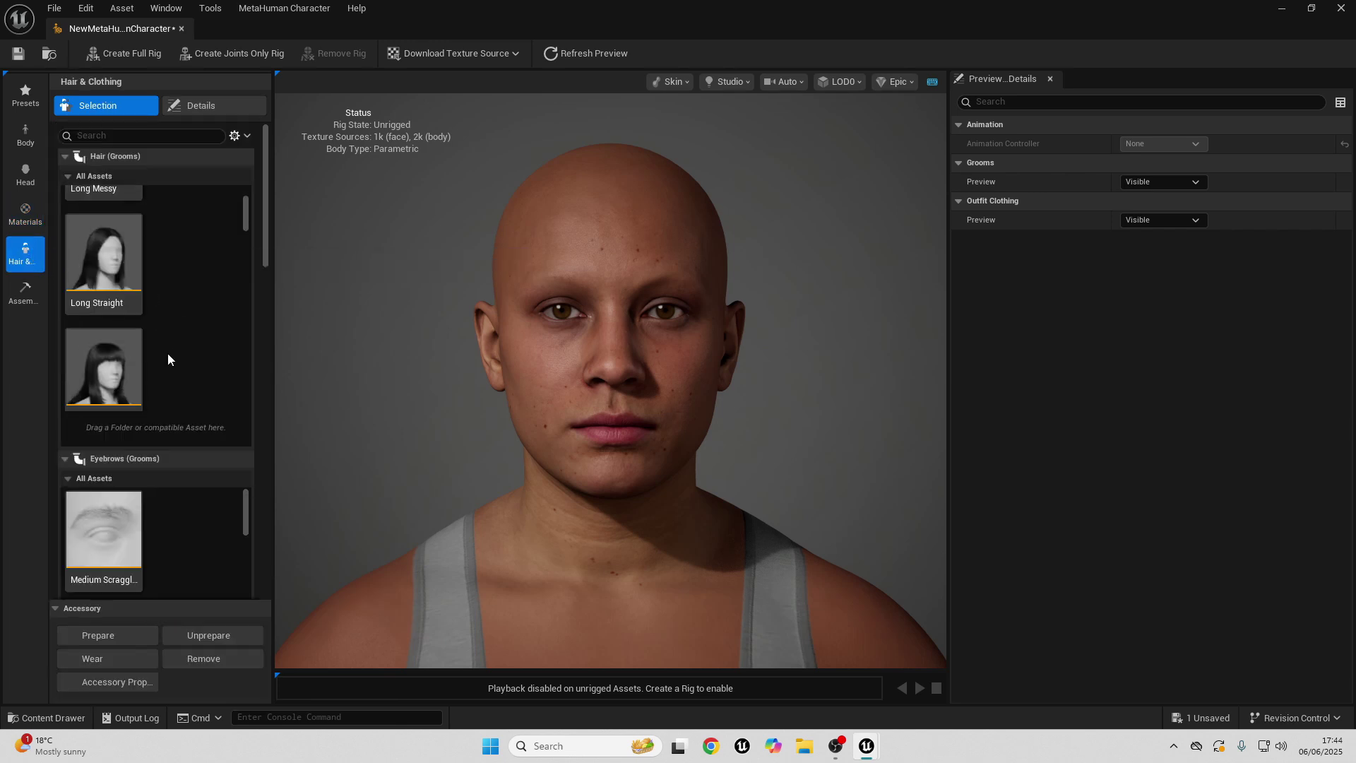
scroll(259, 342, down, 6)
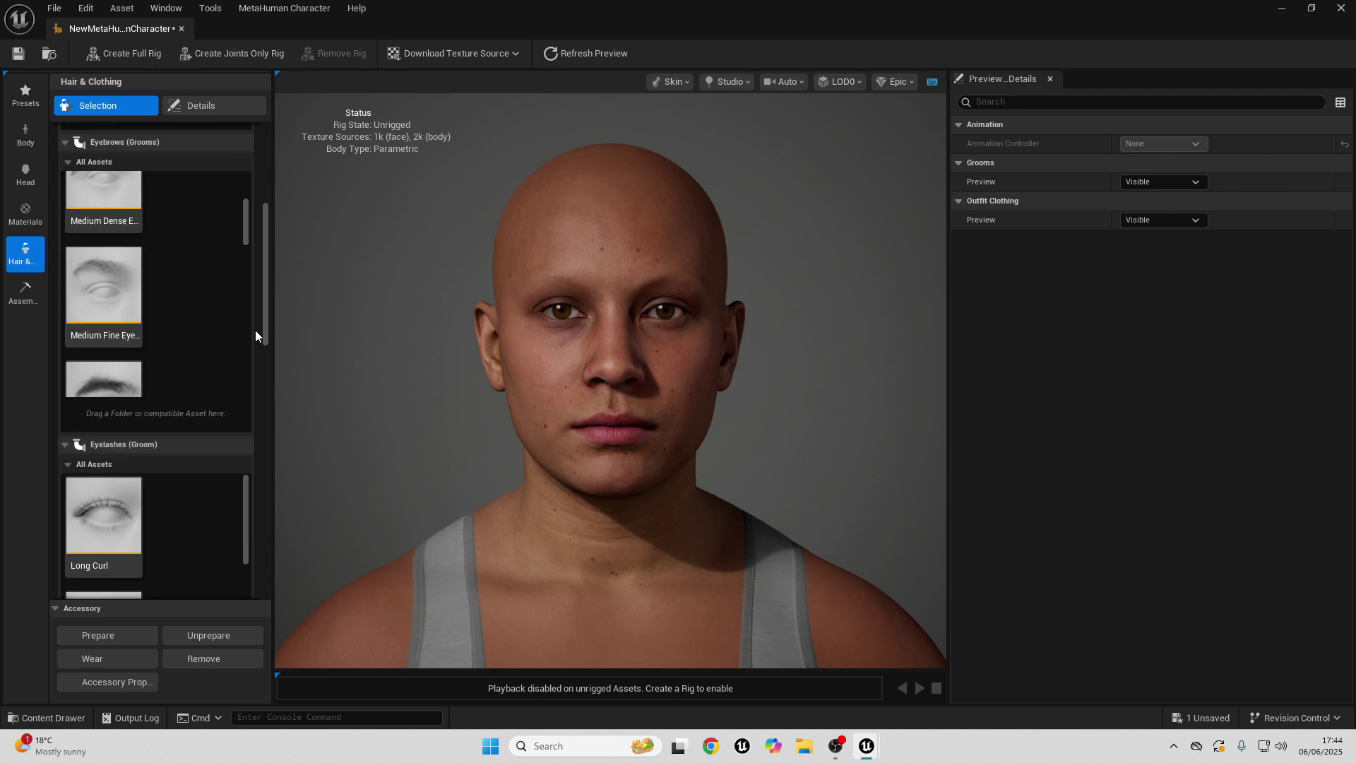
drag(268, 337, 271, 575)
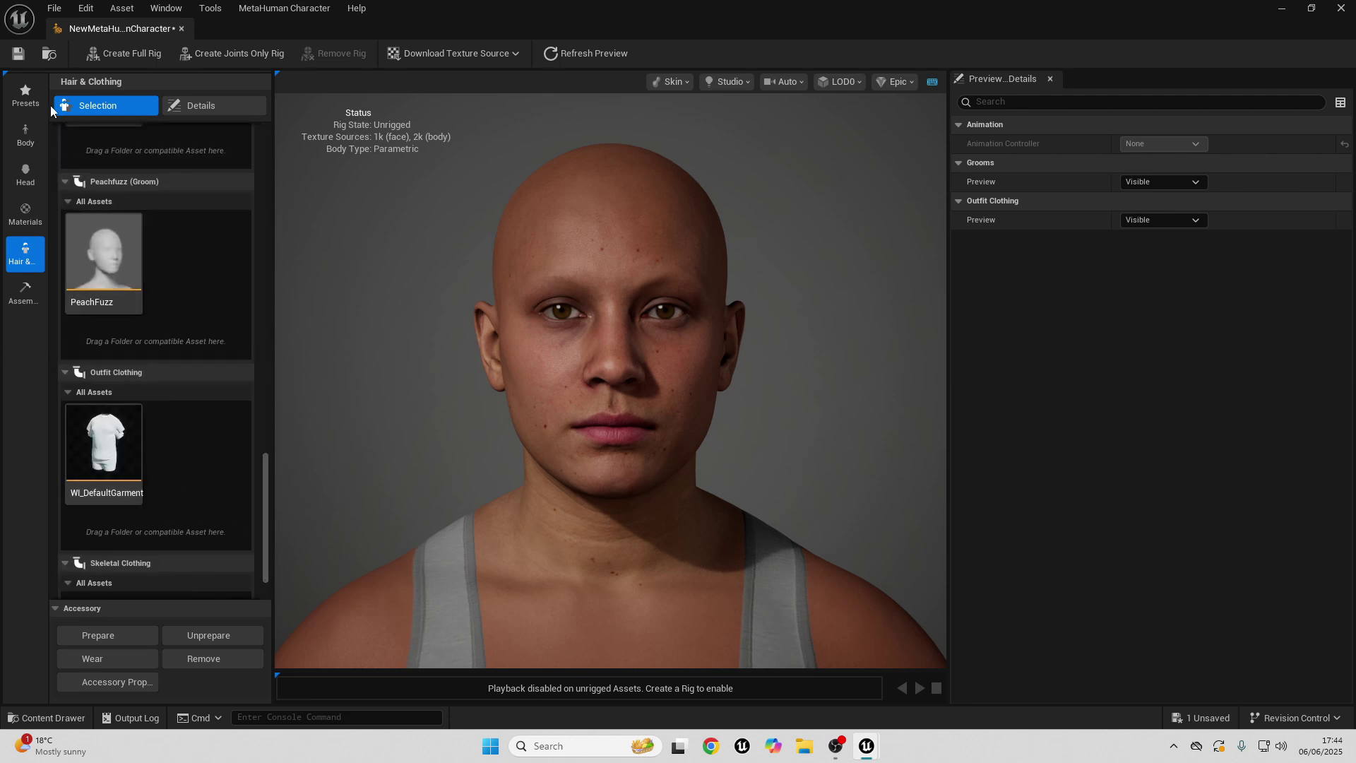
Step: Apply the Kelvin preset to the character
click(26, 95)
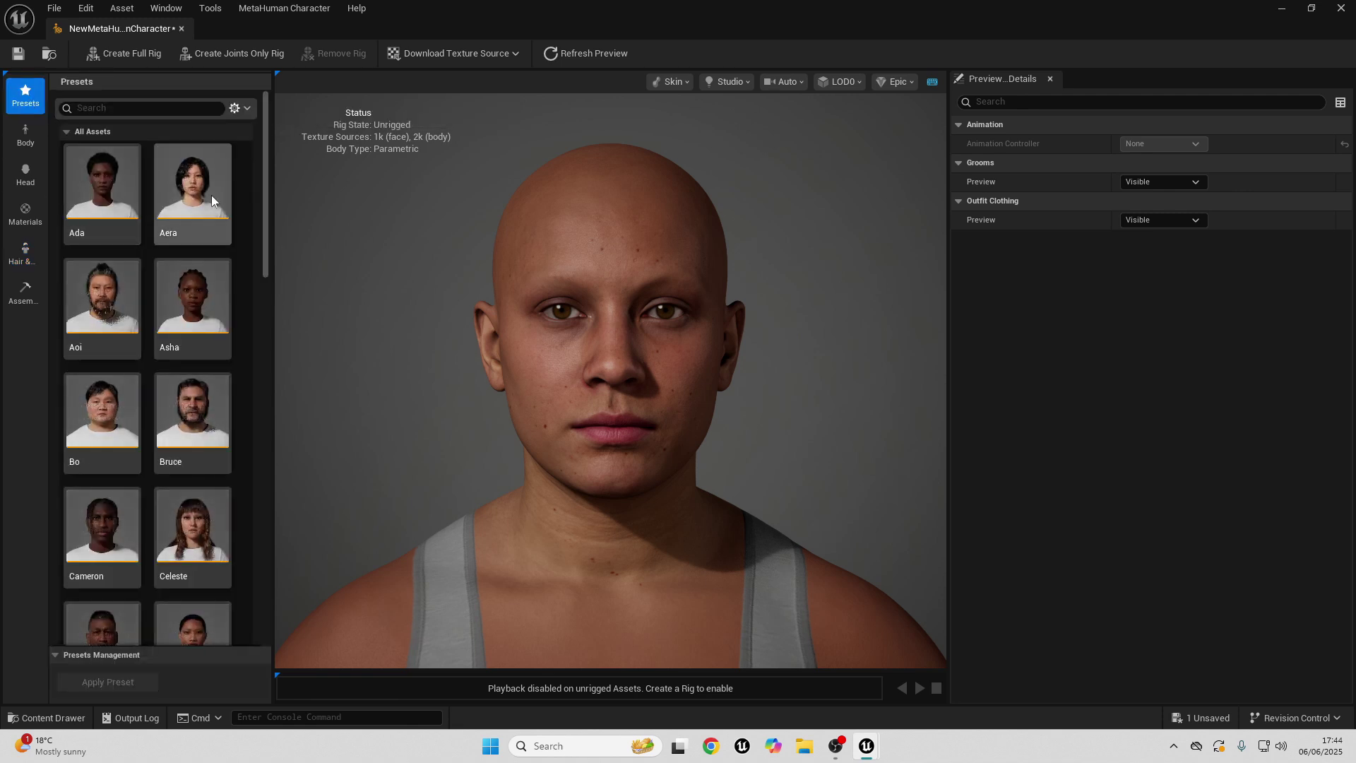
scroll(177, 353, down, 6)
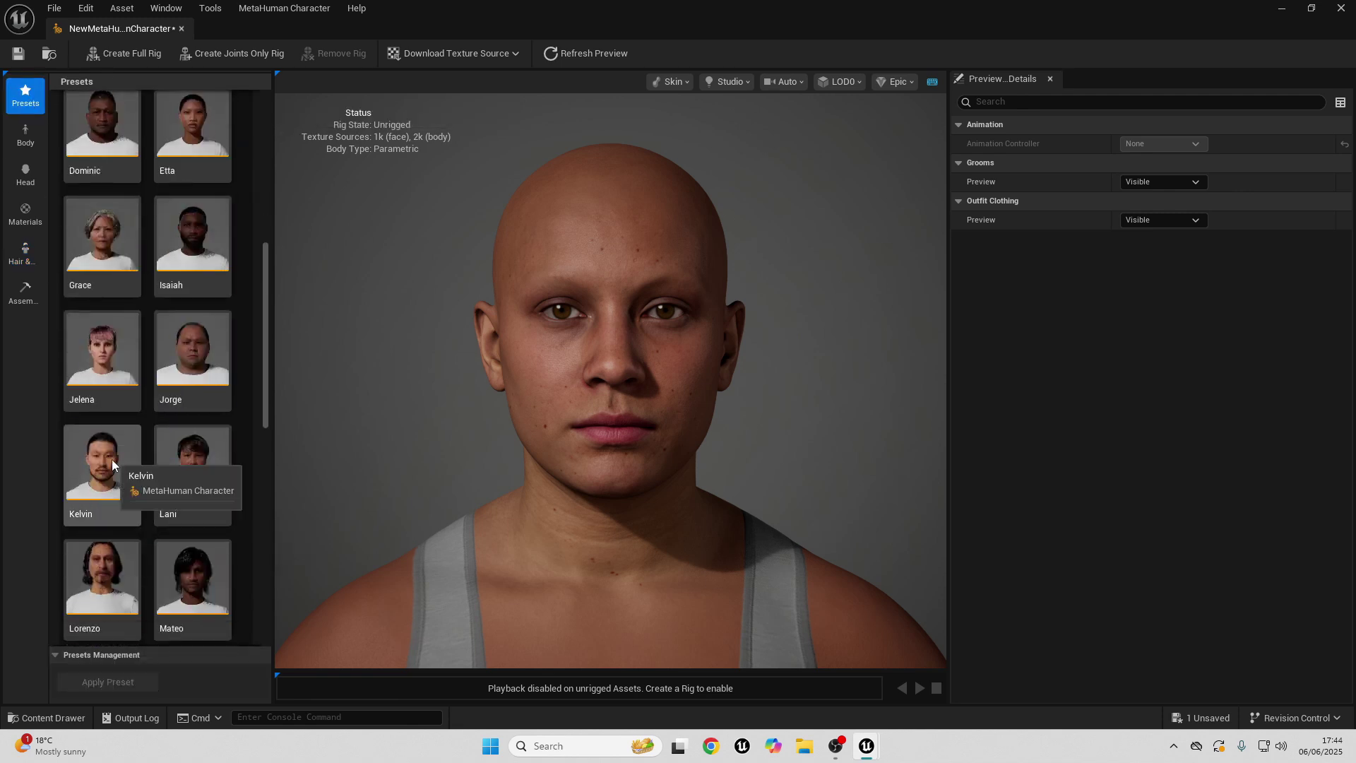
double_click(112, 460)
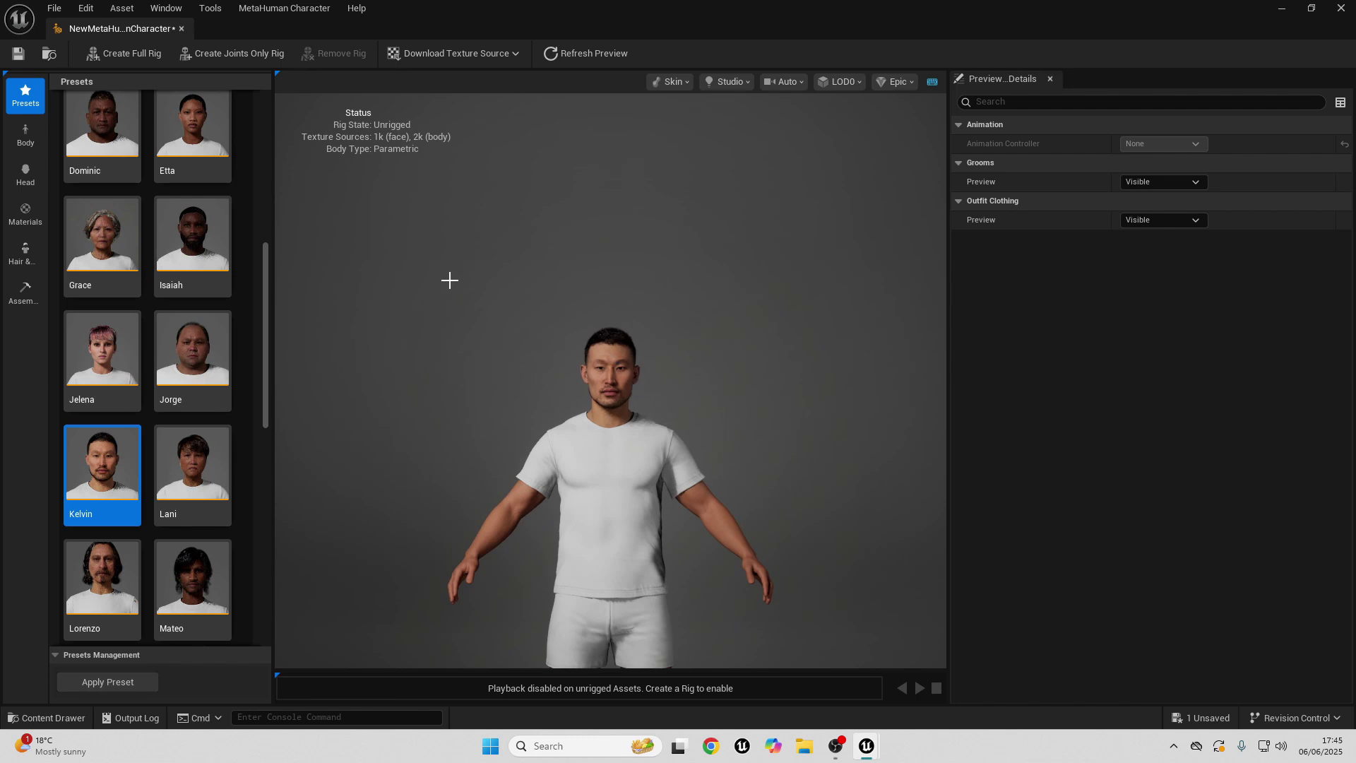
Step: Create a full rig for the character and download its 2k resolution textures
click(127, 50)
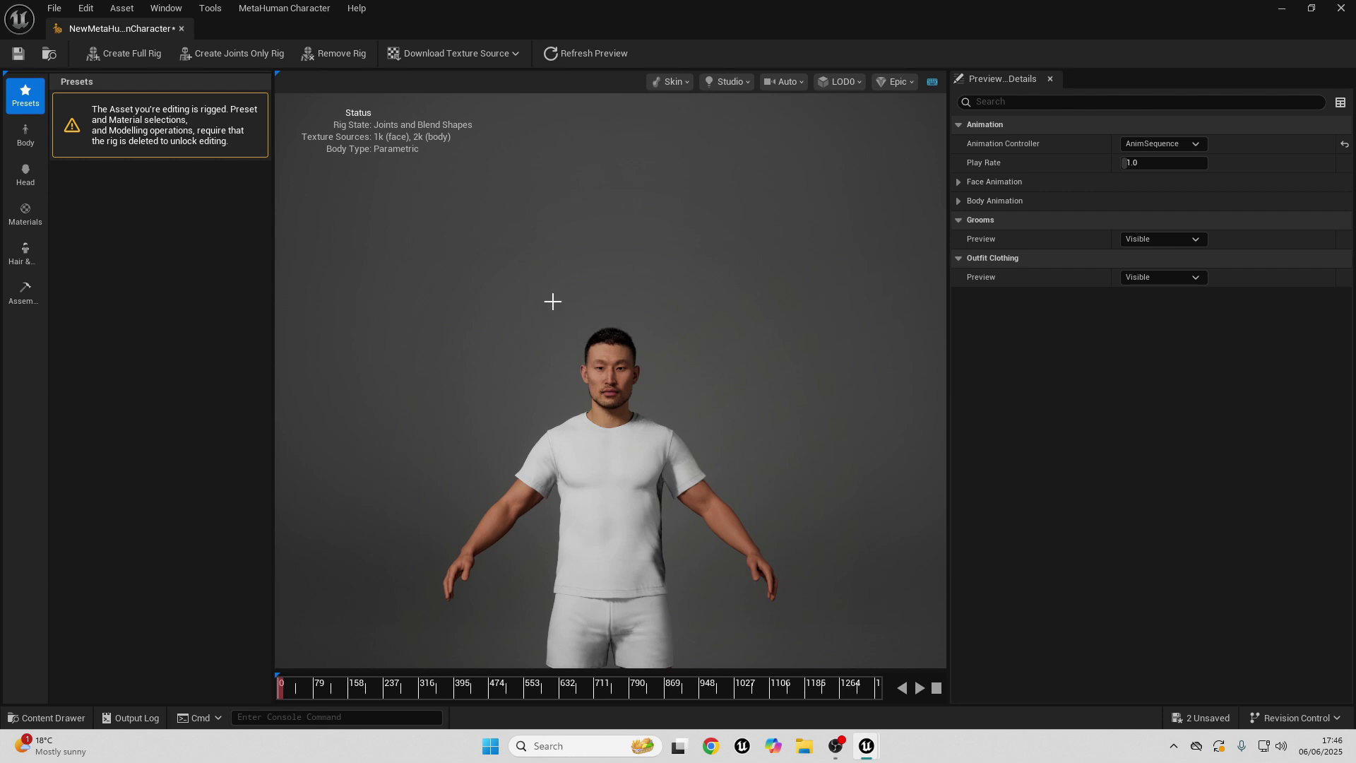
click(458, 58)
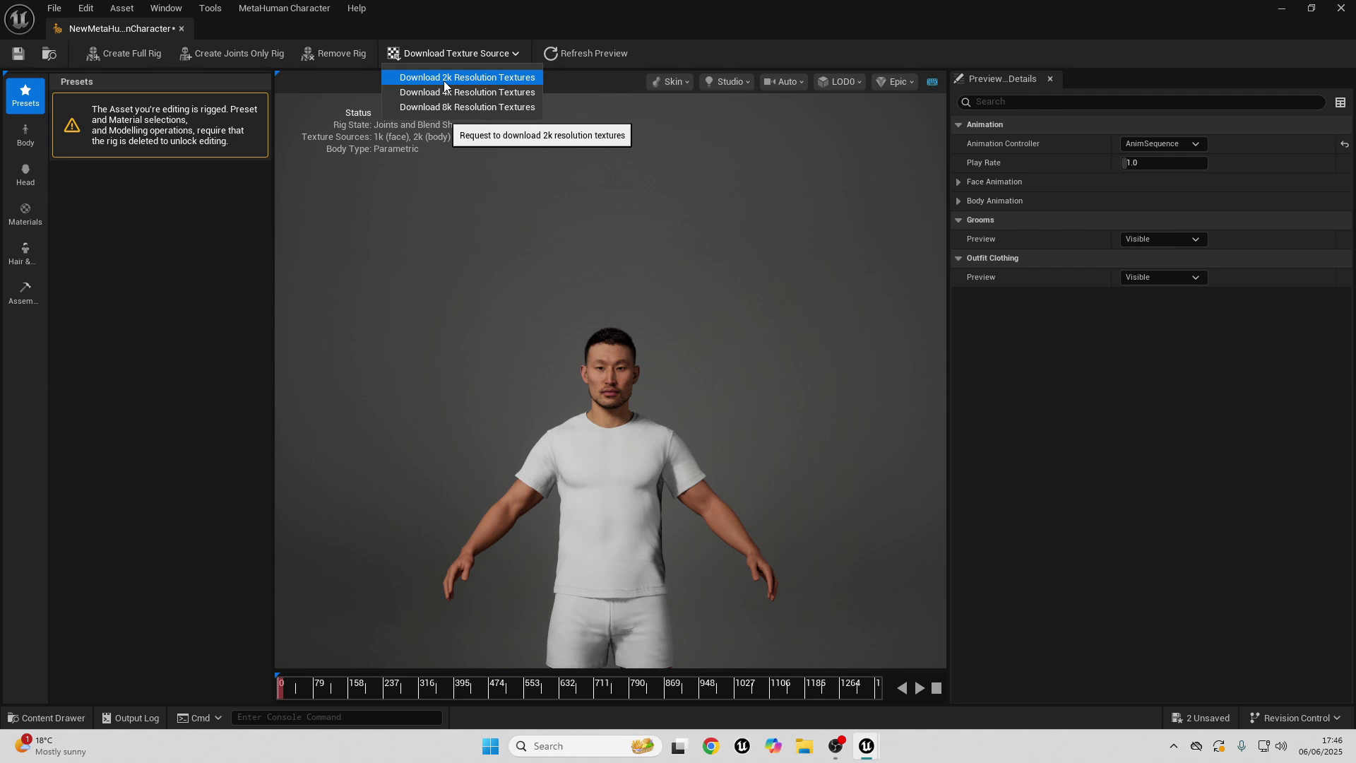
click(475, 78)
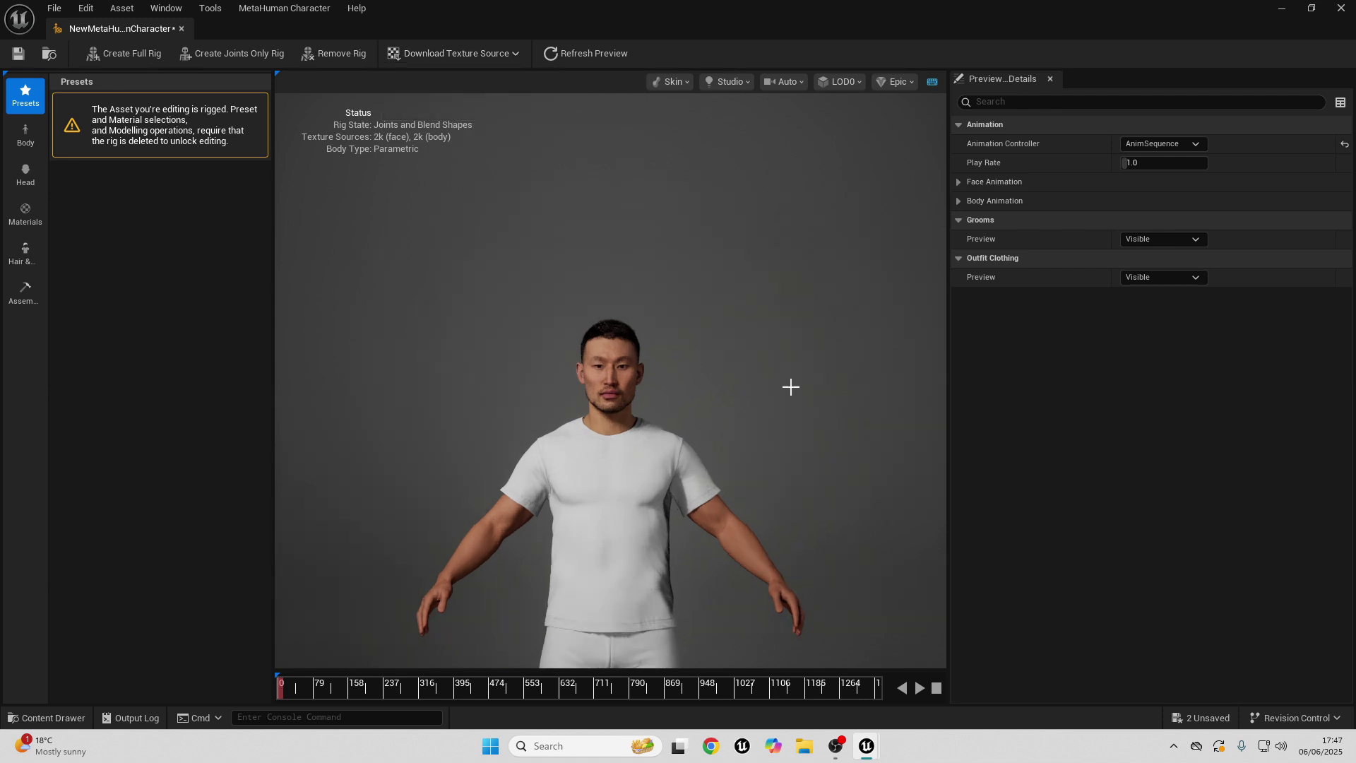
Step: Assemble the character with the UE Optimized assembly at High quality
click(25, 291)
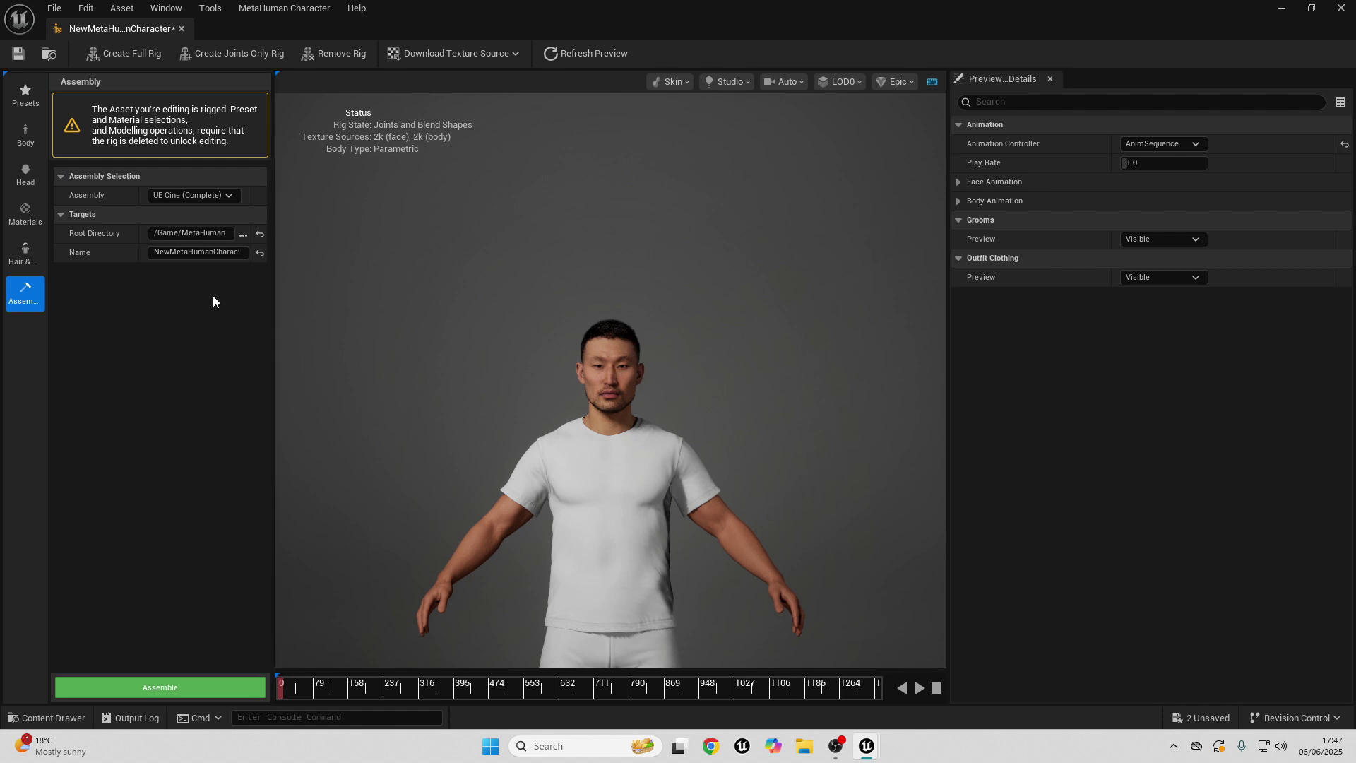
click(220, 201)
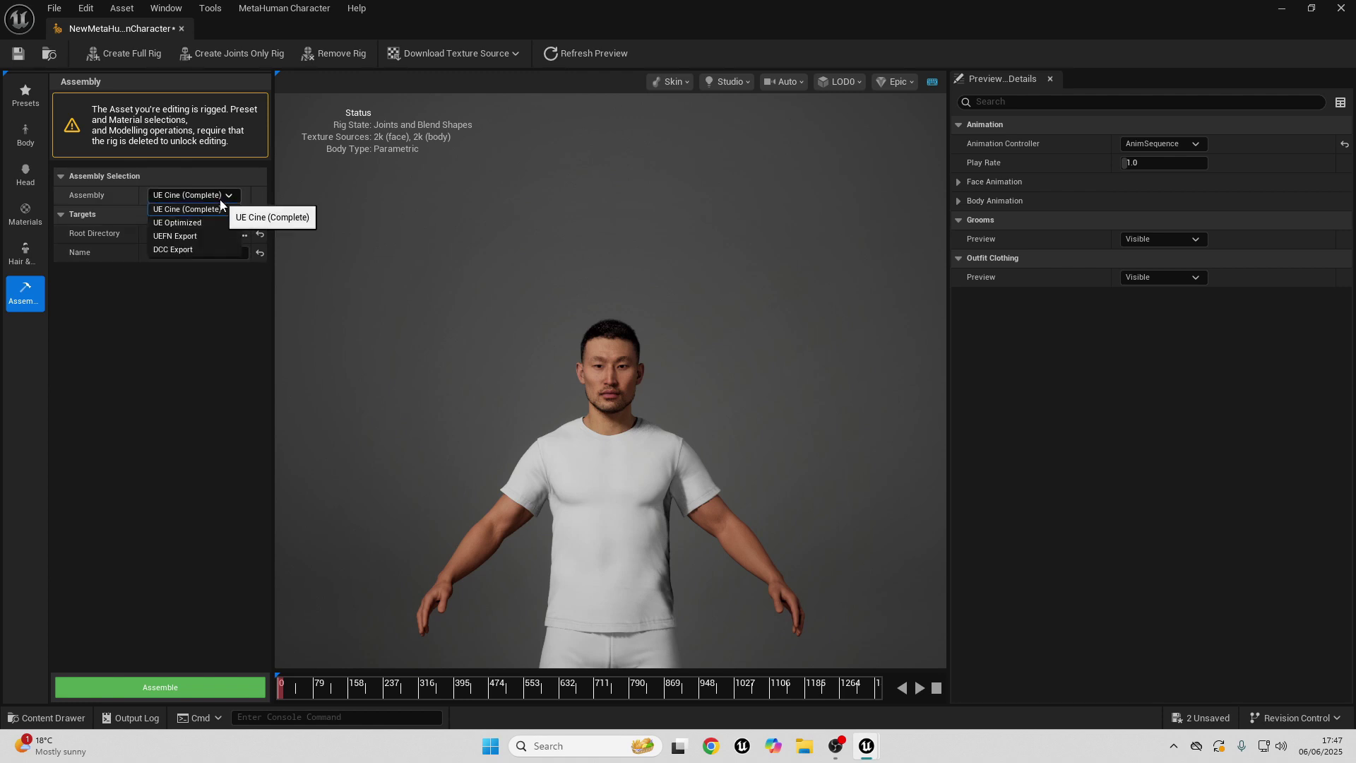
click(183, 224)
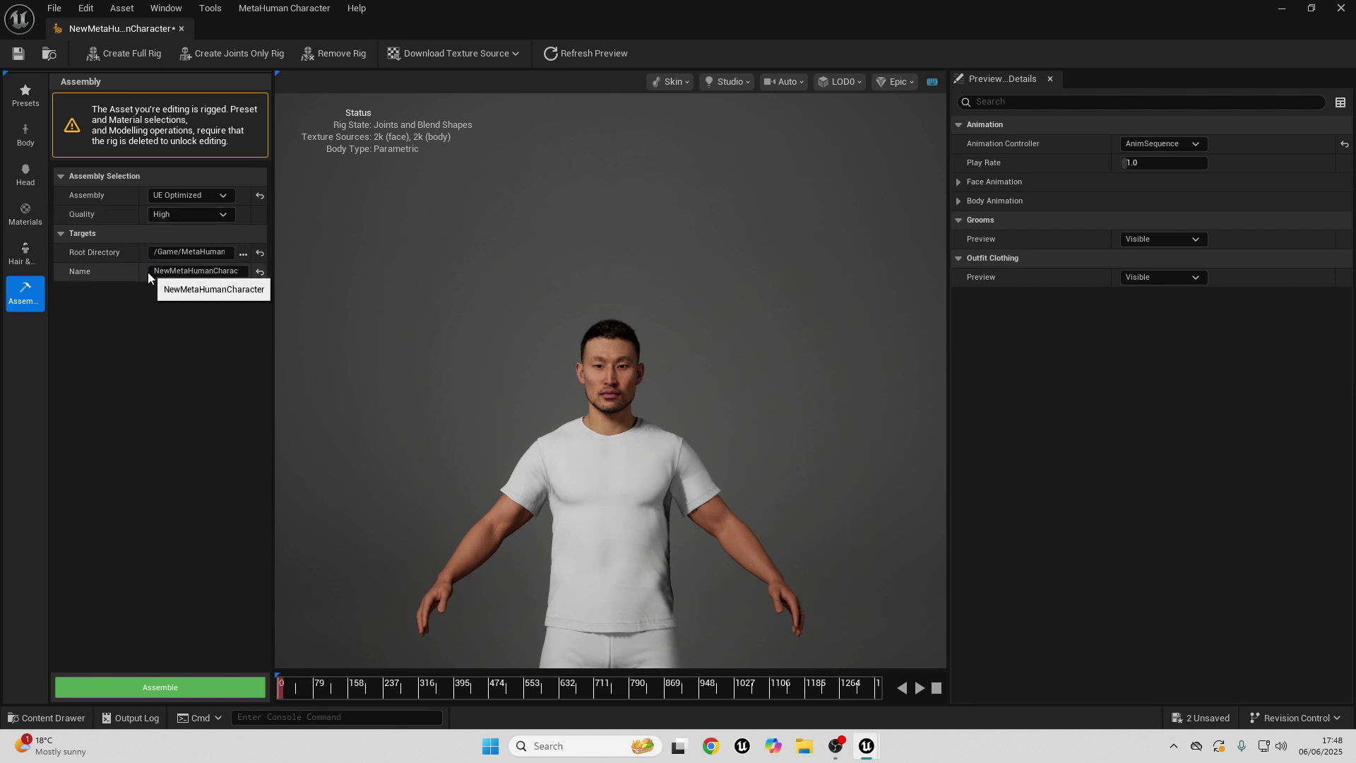
click(180, 688)
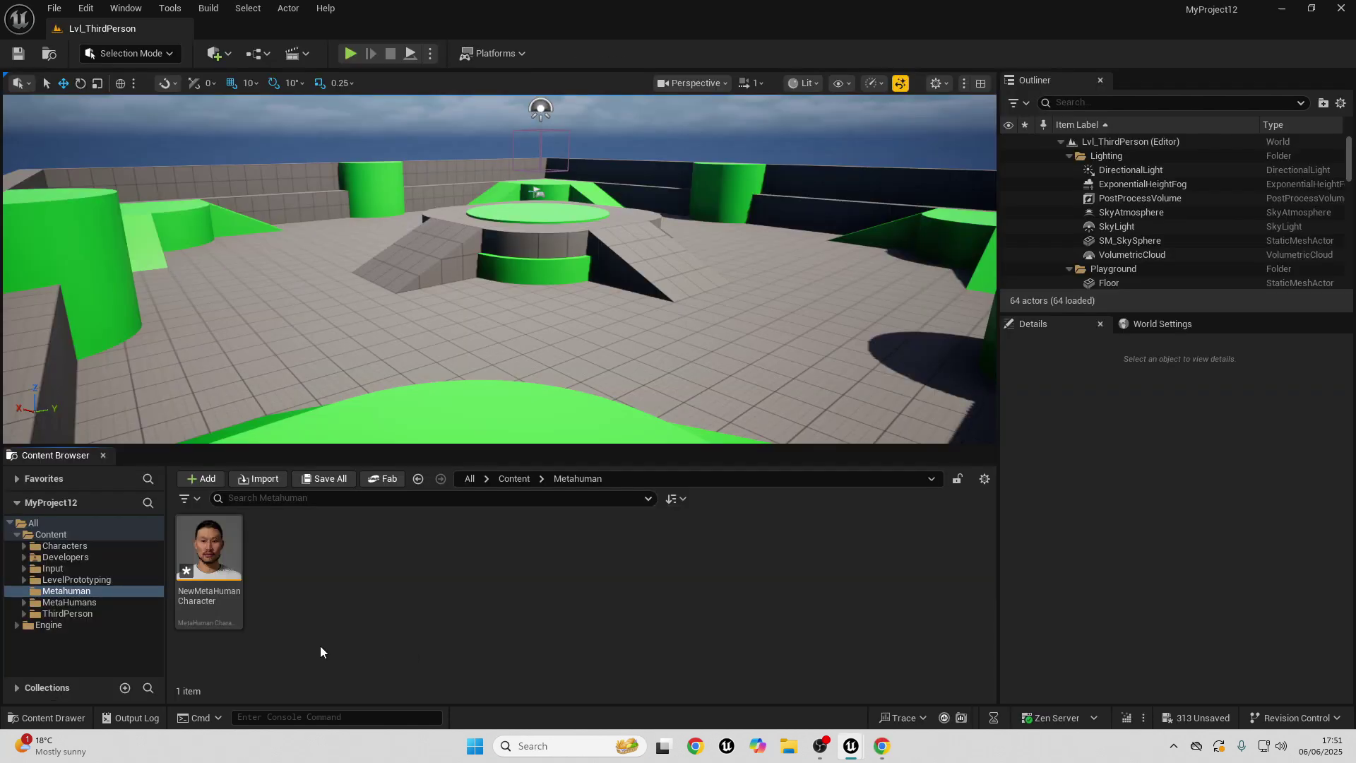
Step: Open the BP_NewMetaHumanCharacter blueprint from the MetaHumans/NewMetaHumanCharacter folder, inspect the character in its 3D viewport, and return to the level editor
click(97, 604)
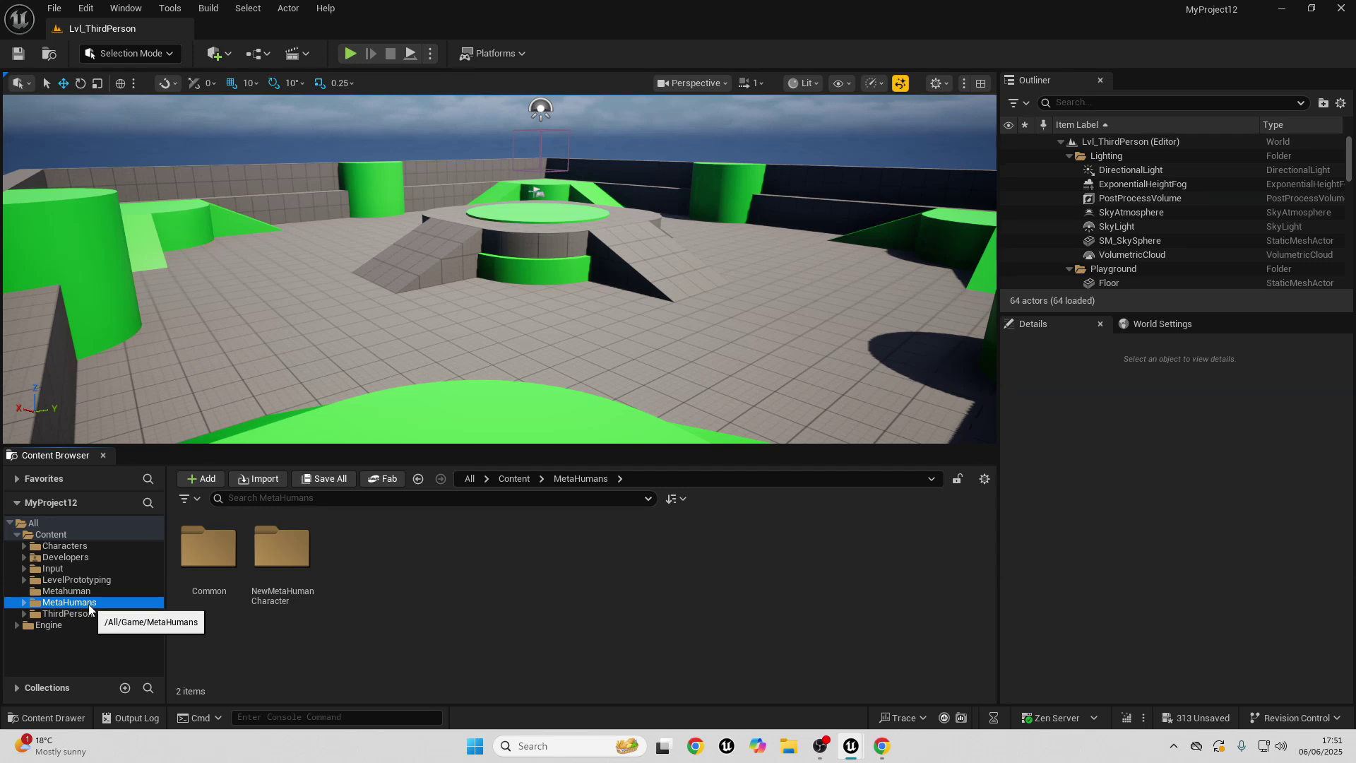
click(275, 573)
double_click(275, 573)
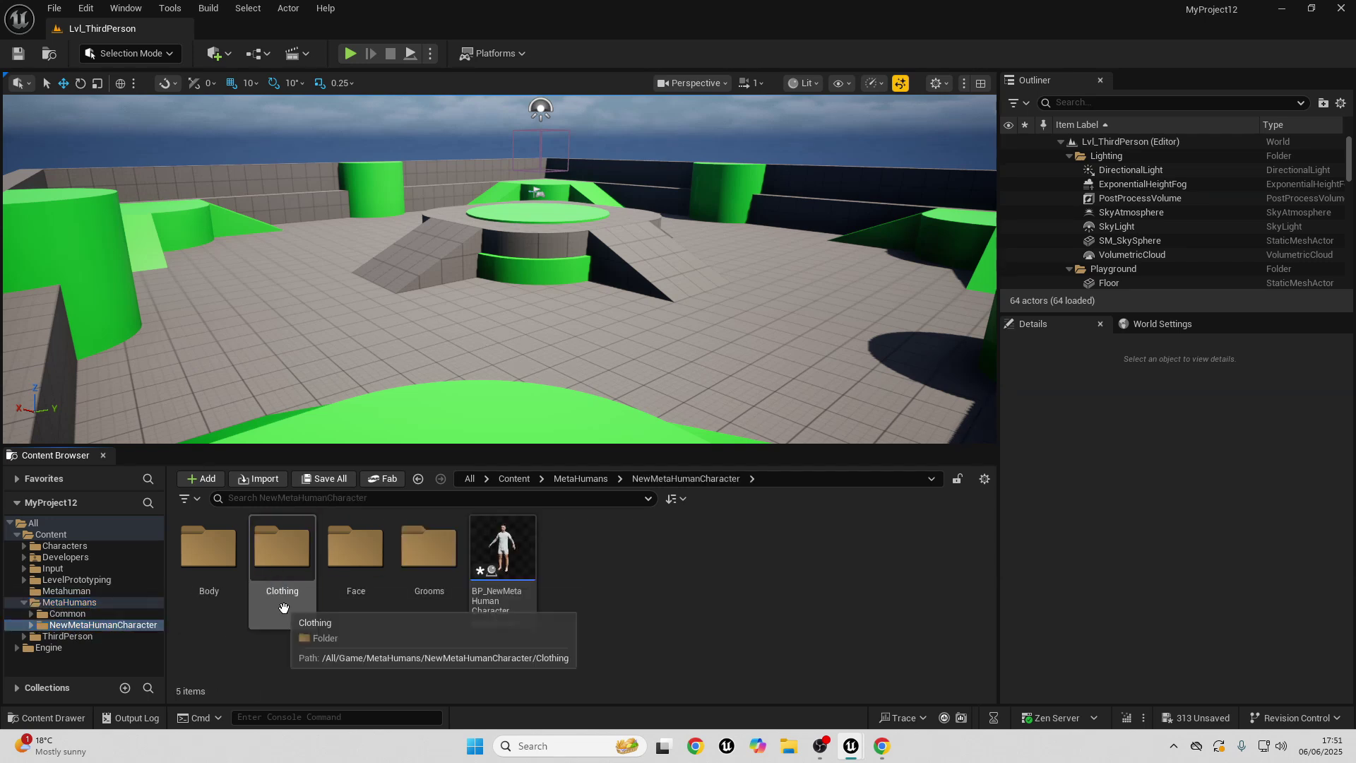
double_click(506, 574)
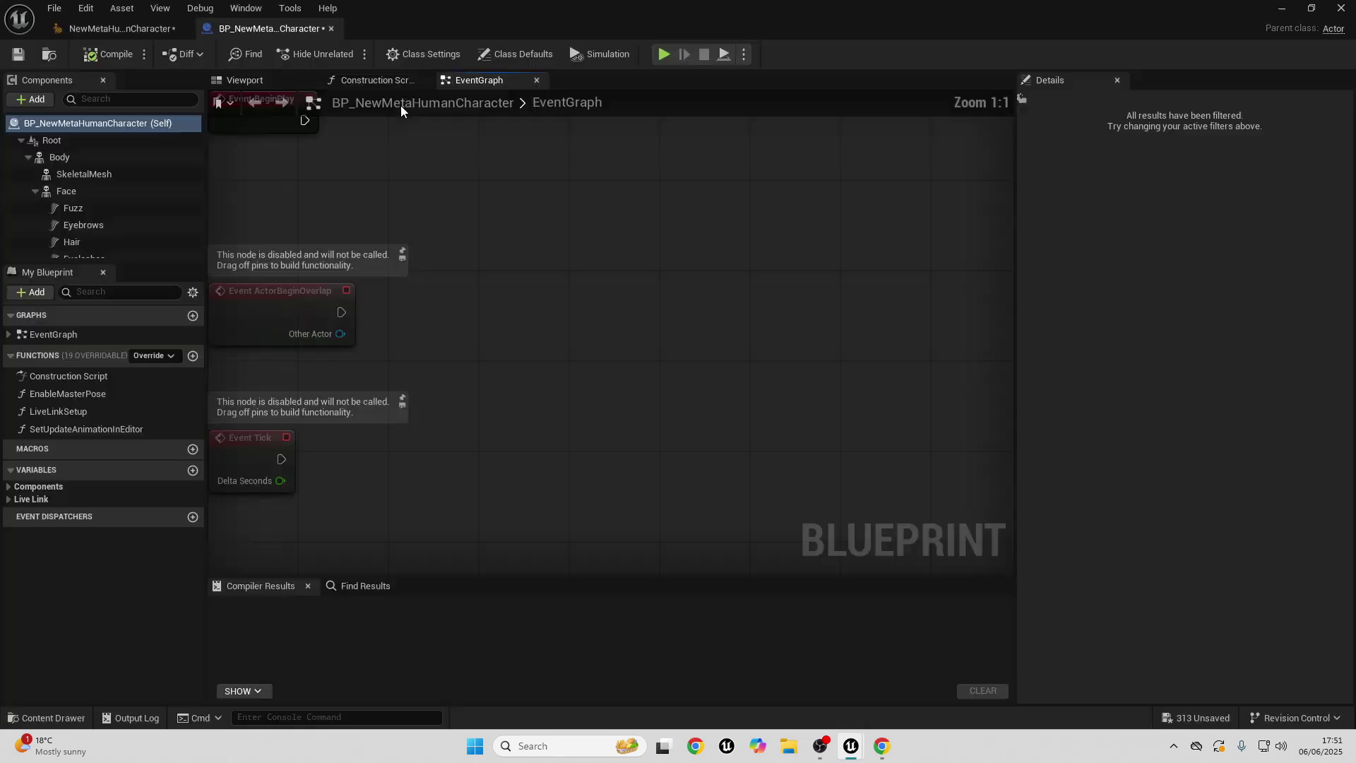
click(240, 80)
drag(604, 225, 604, 225)
right_drag(629, 225, 629, 225)
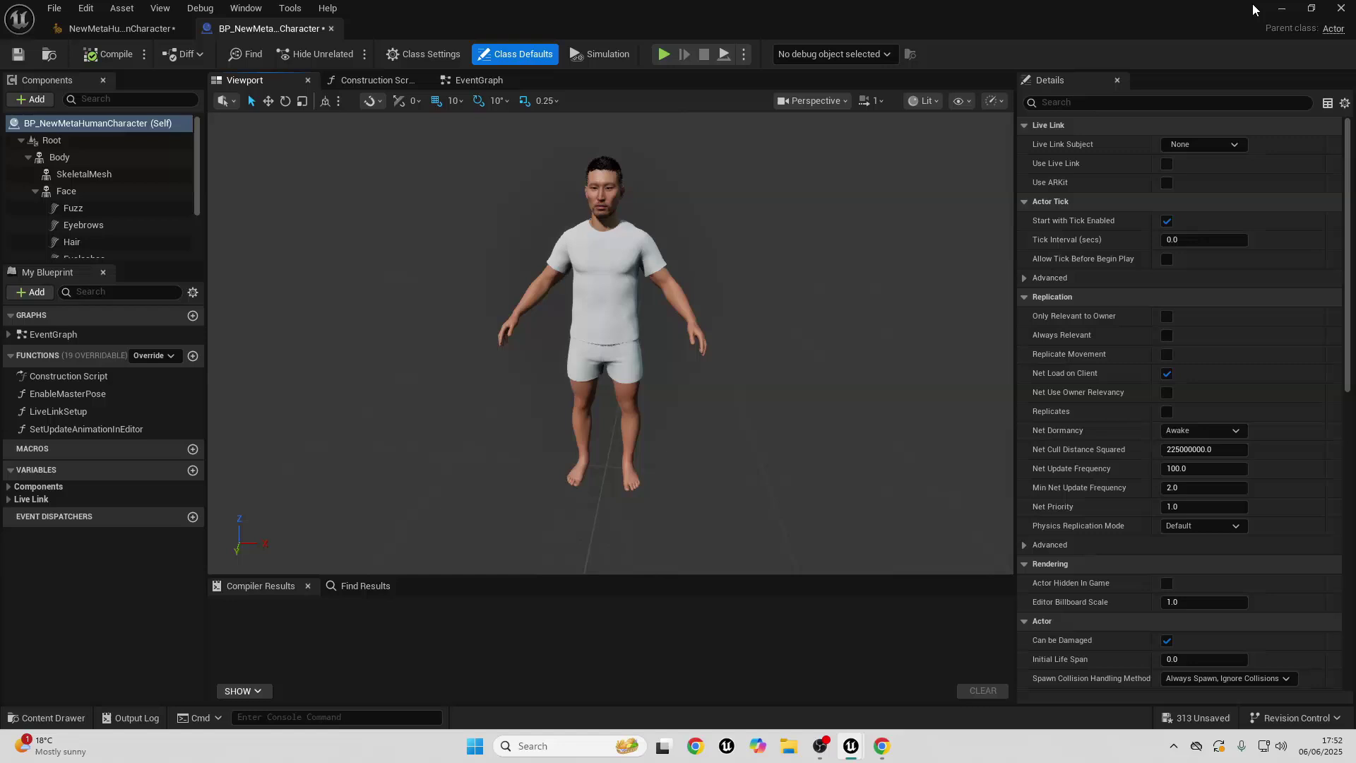
click(1279, 12)
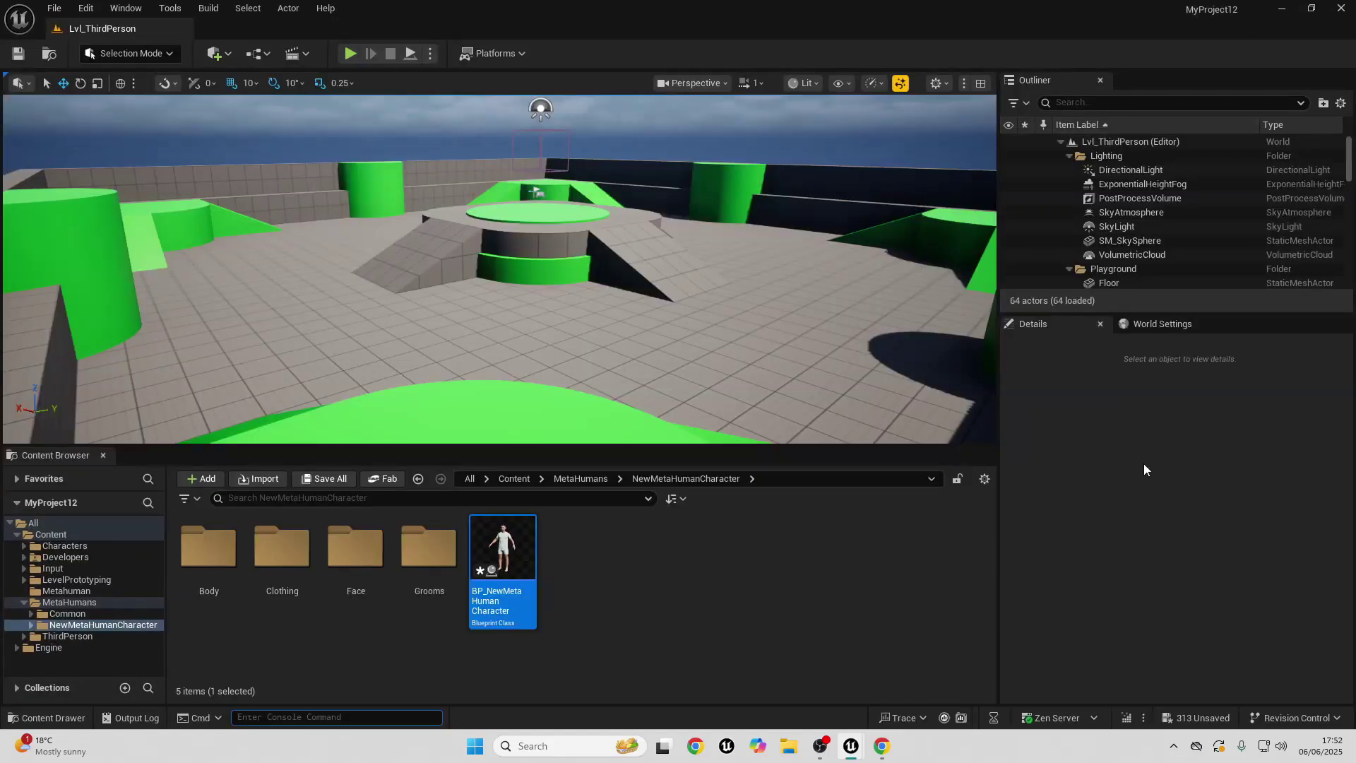